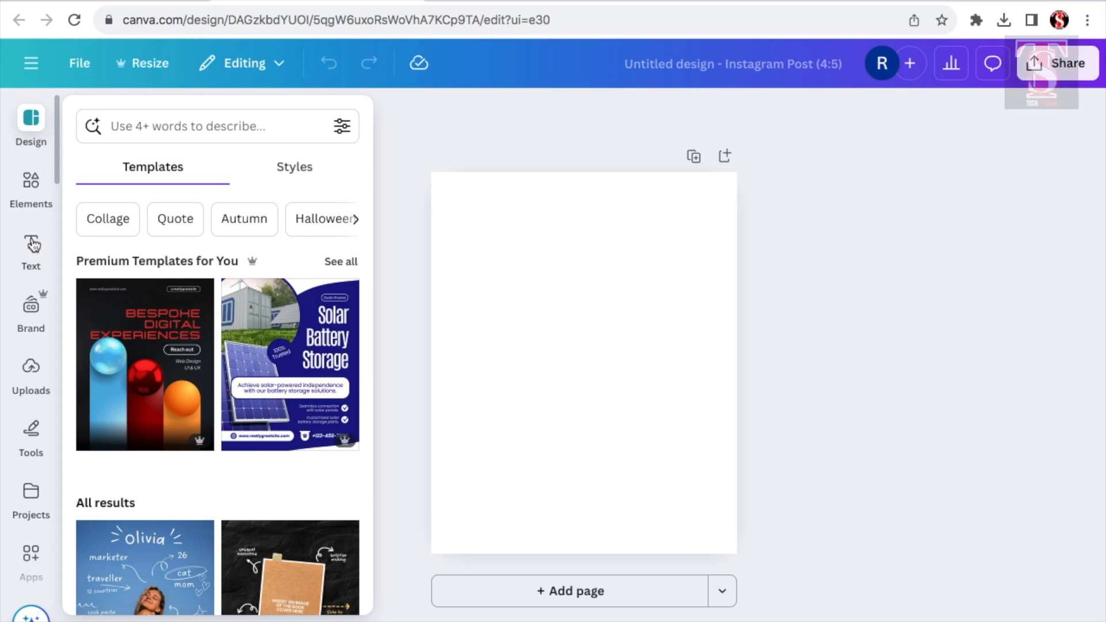
# Step: Add a heading to the blank page with the text "NEW COLLECTION"
pyautogui.click(32, 244)
pyautogui.click(181, 375)
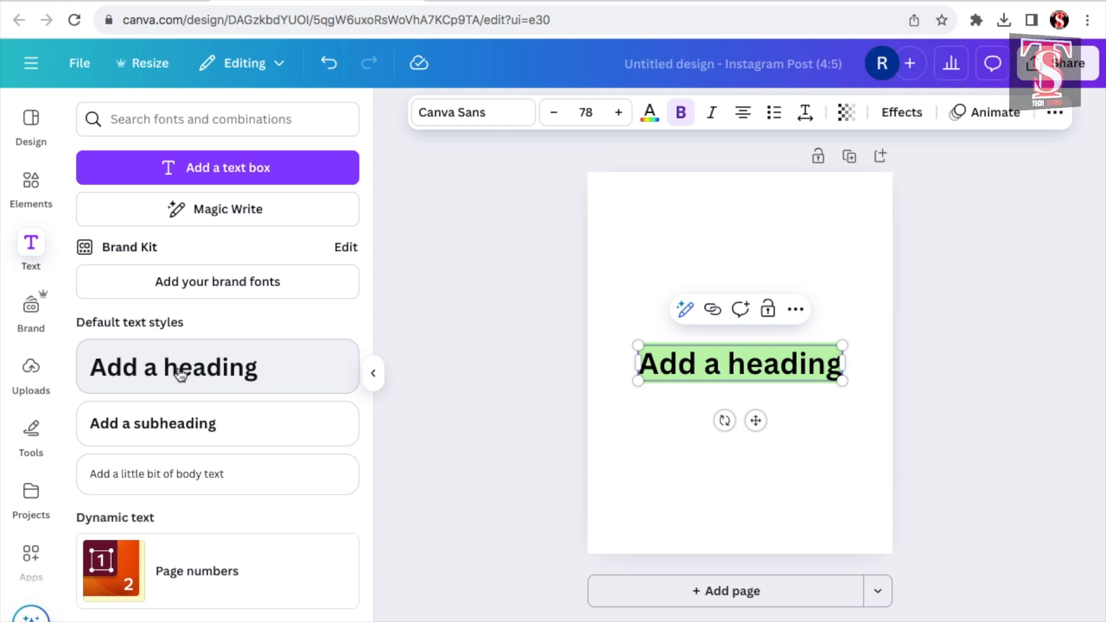
pyautogui.write('NEW COLL')
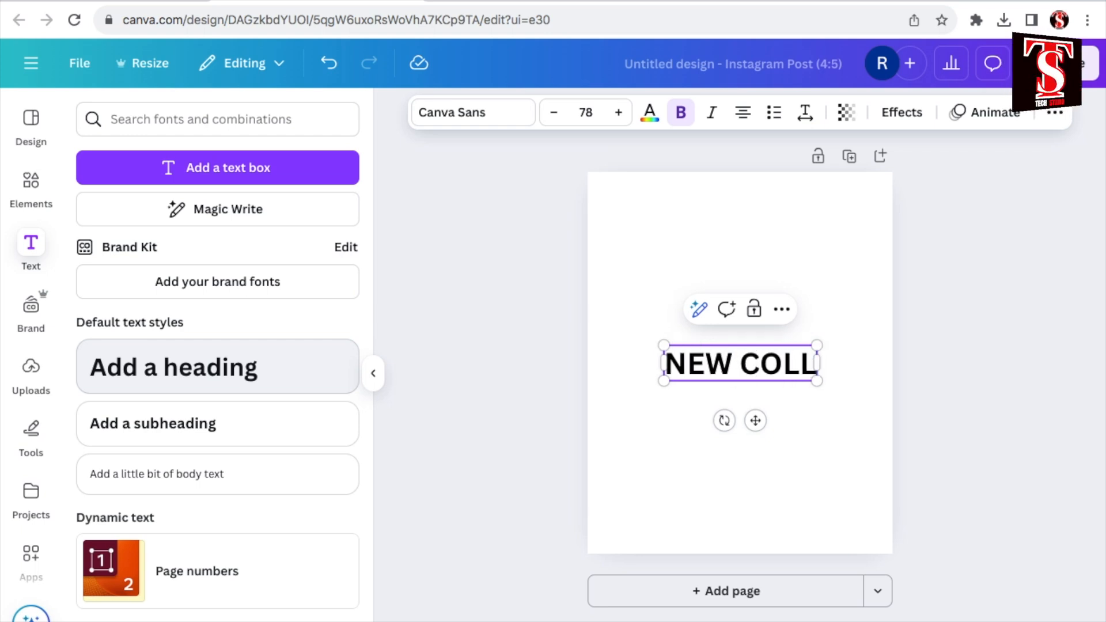
pyautogui.write('ECTION')
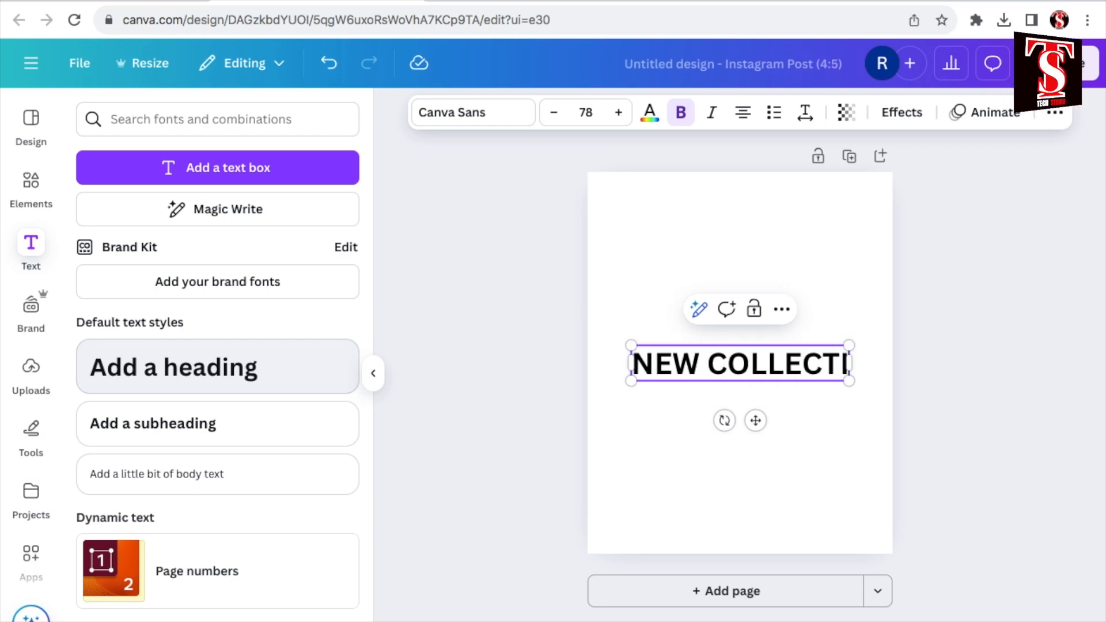
# Step: Change the heading's font to Lilita One
pyautogui.click(447, 113)
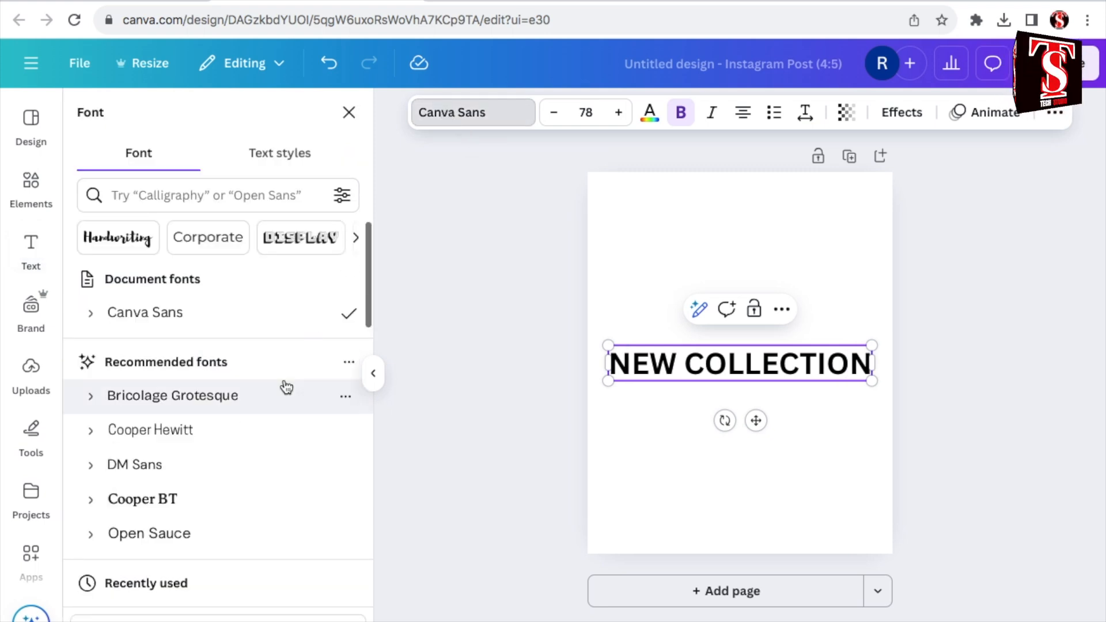
pyautogui.scroll(-4, 242, 415)
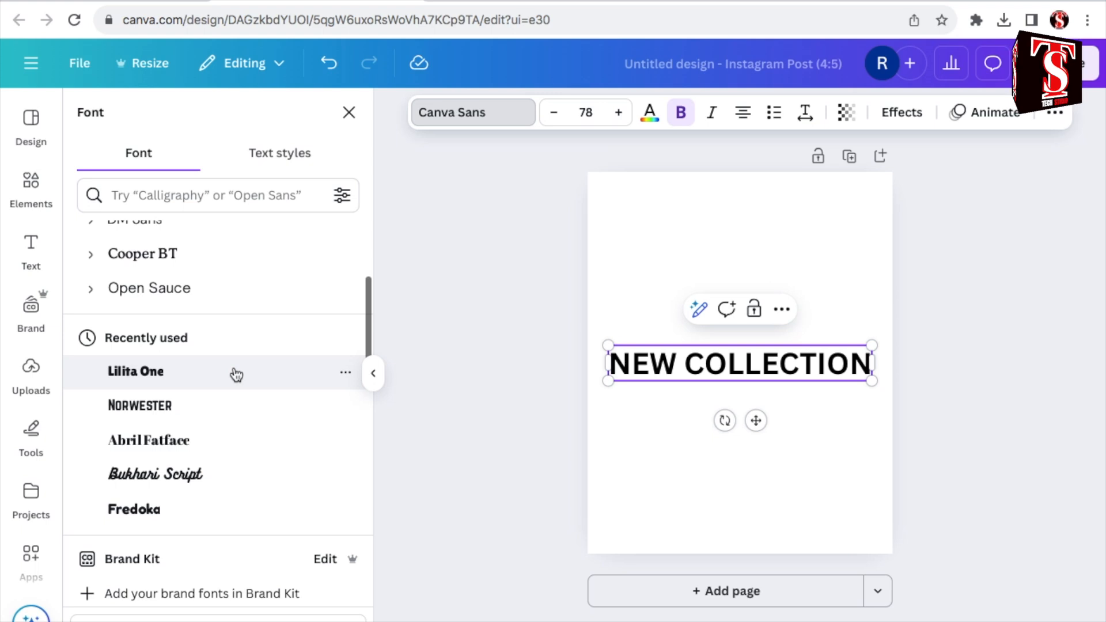
pyautogui.click(236, 375)
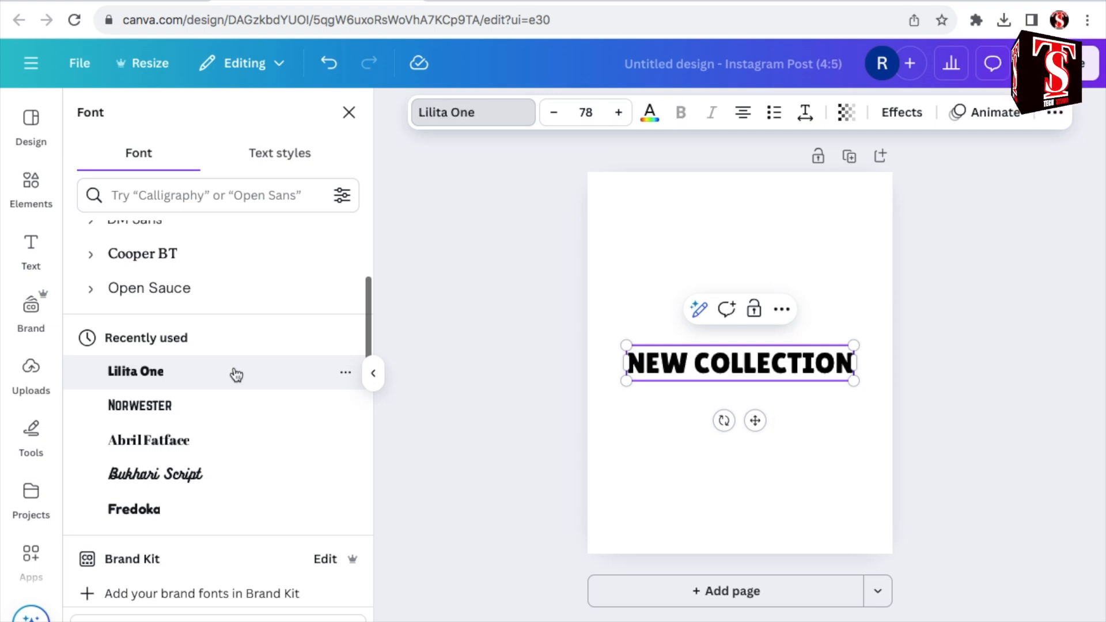
# Step: Copy the heading's text and paste it repeatedly in the same text box until "NEW COLLECTION" occurs five times
pyautogui.moveTo(853, 367); pyautogui.dragTo(634, 363)
pyautogui.rightClick(835, 364)
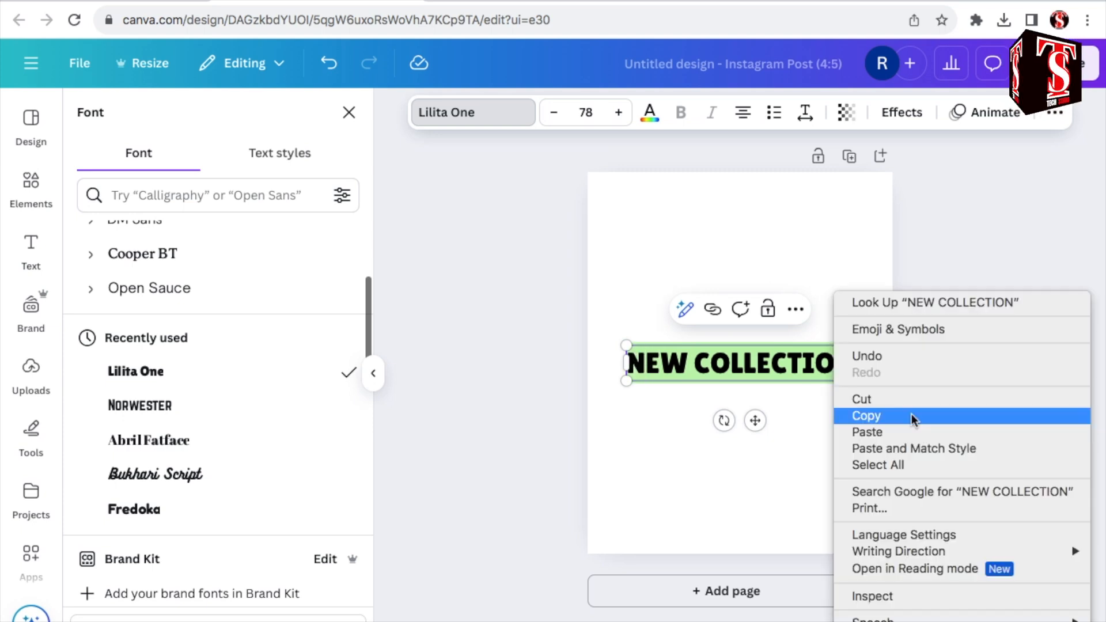
pyautogui.click(911, 413)
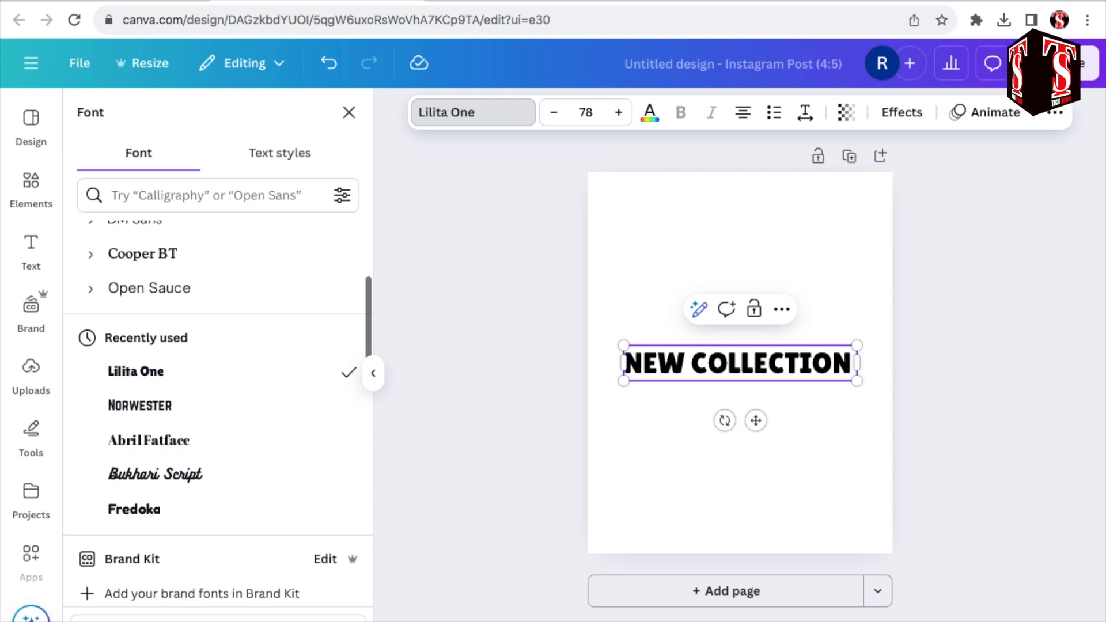
pyautogui.press('super+v')
pyautogui.press('super+v')
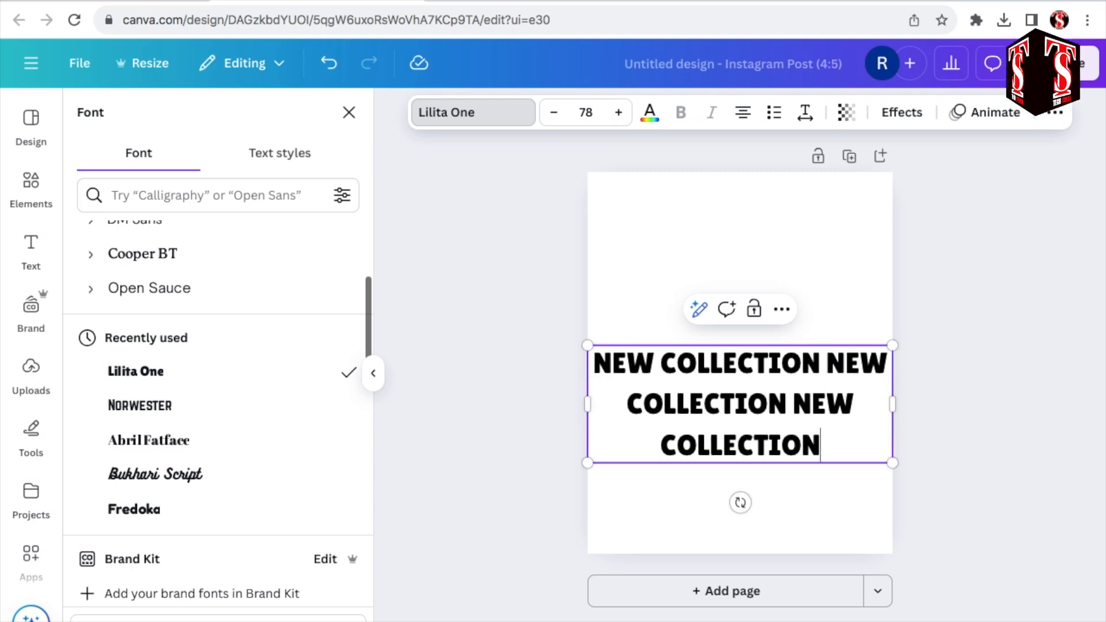
pyautogui.press('super+v')
pyautogui.press('super+v')
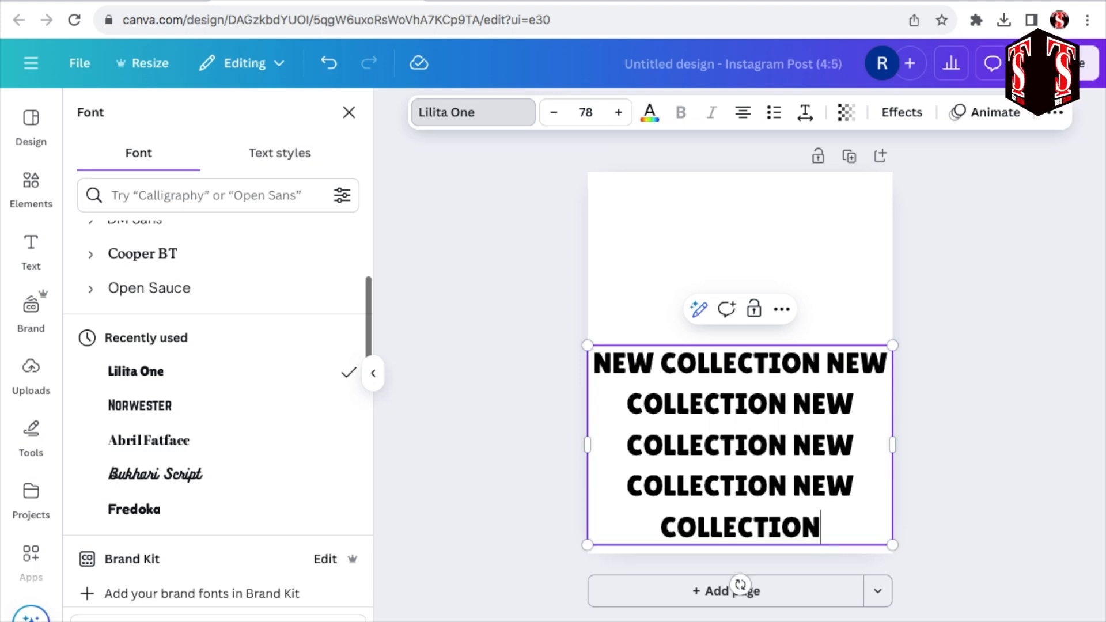
# Step: Apply the Curve shape effect to the repeated text with a curve of 42 and place the arch across the page's upper half
pyautogui.click(903, 113)
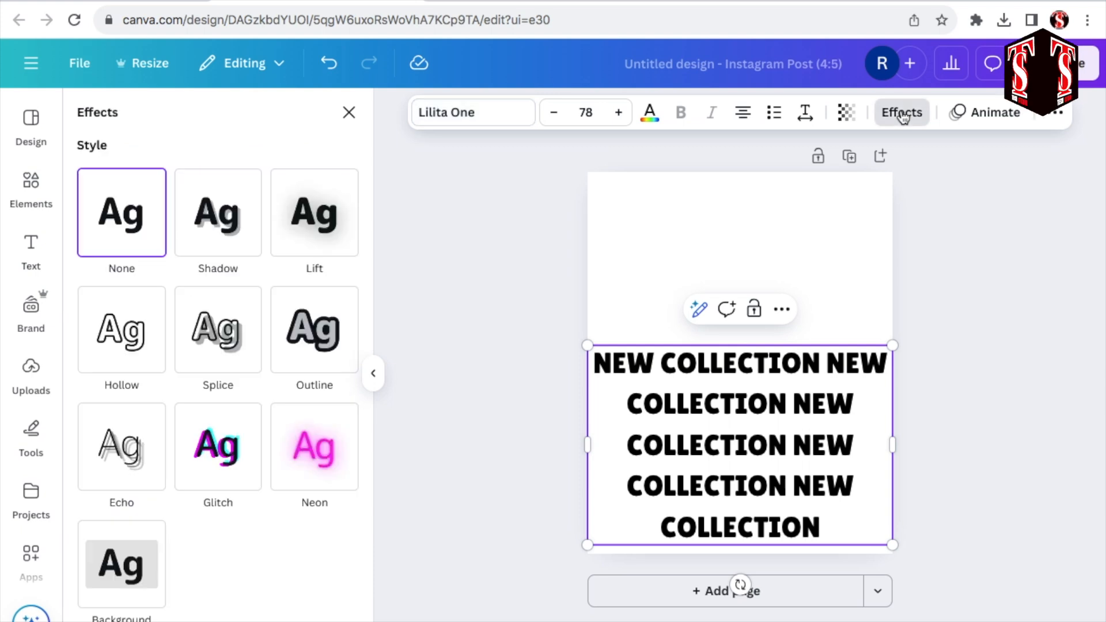
pyautogui.scroll(-3, 226, 583)
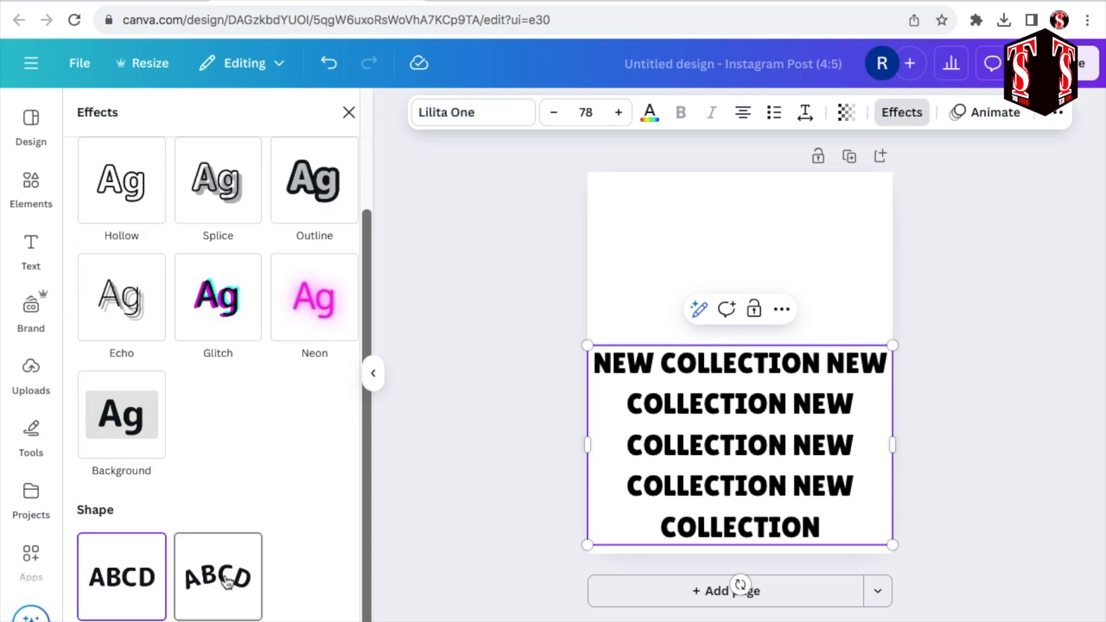
pyautogui.click(226, 583)
pyautogui.scroll(-2, 190, 594)
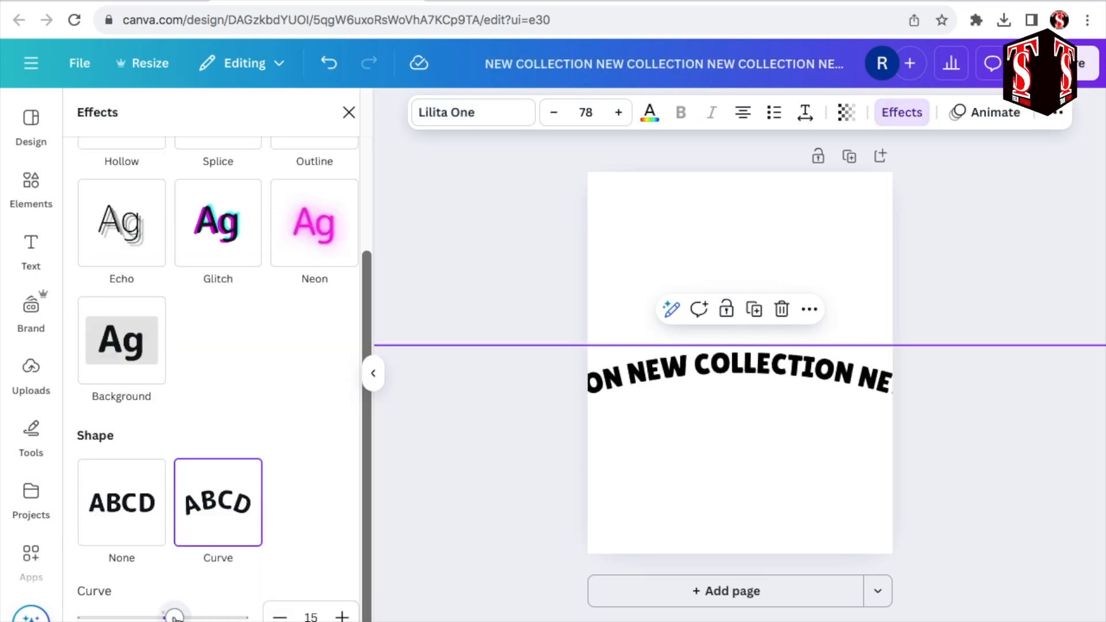
pyautogui.moveTo(178, 620); pyautogui.dragTo(185, 619)
pyautogui.moveTo(708, 389); pyautogui.dragTo(717, 192)
pyautogui.moveTo(183, 617)
pyautogui.mouseDown()
pyautogui.moveTo(212, 618)
pyautogui.moveTo(196, 618)
pyautogui.mouseUp()
pyautogui.moveTo(741, 370); pyautogui.dragTo(731, 491)
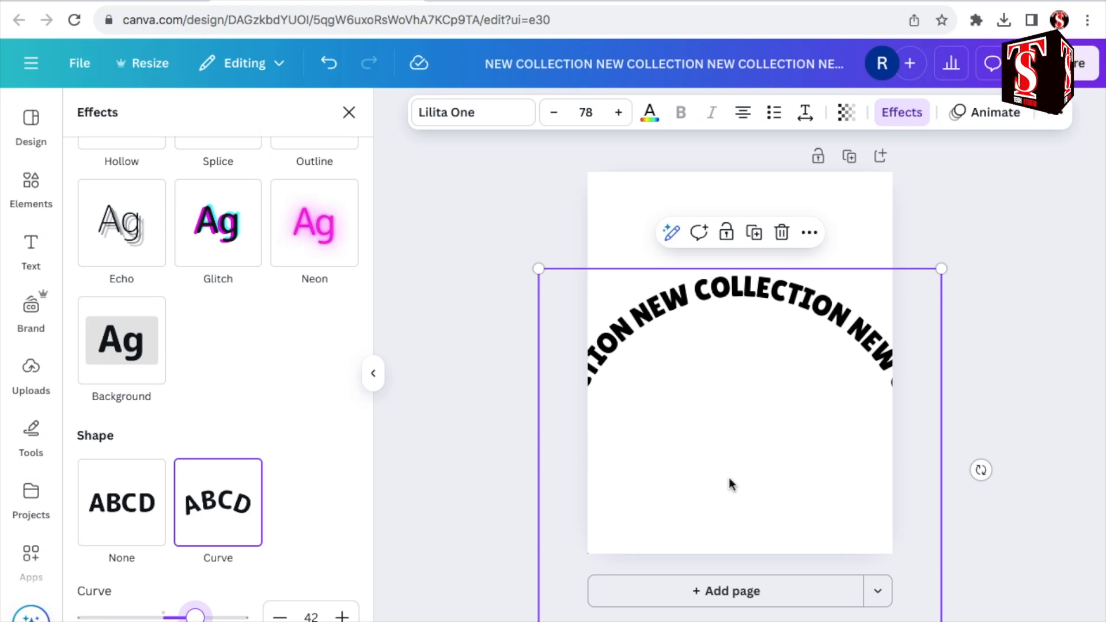
# Step: Duplicate the arched text and turn the copy into an opposite-curving arc across the lower part of the page, enlarged to size 103
pyautogui.click(757, 236)
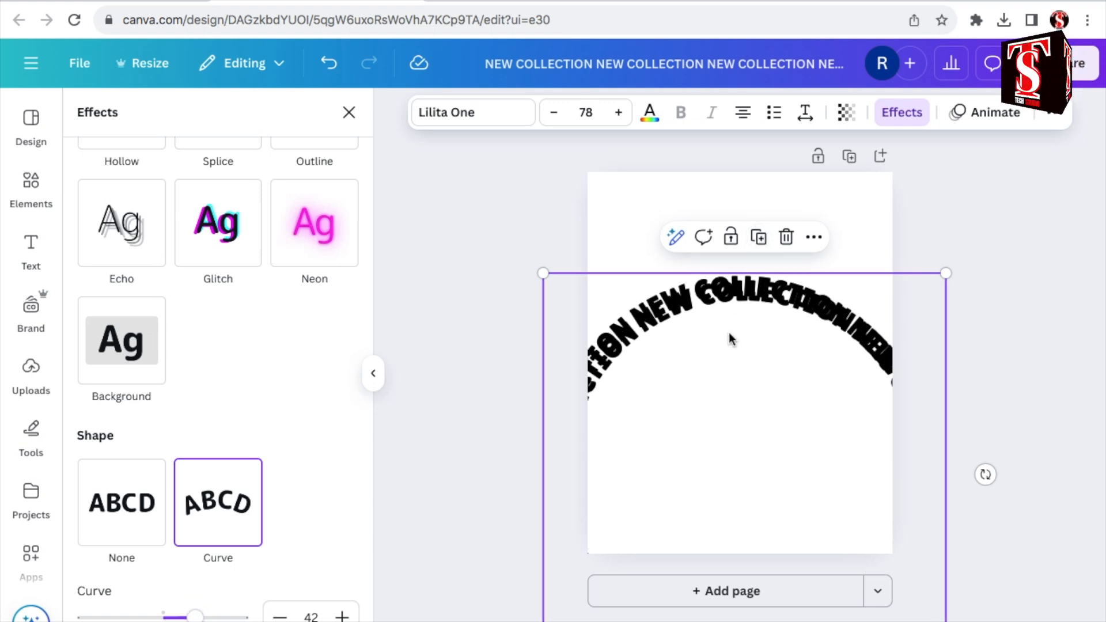
pyautogui.moveTo(730, 338); pyautogui.dragTo(730, 422)
pyautogui.moveTo(194, 617); pyautogui.dragTo(128, 612)
pyautogui.moveTo(724, 316); pyautogui.dragTo(721, 449)
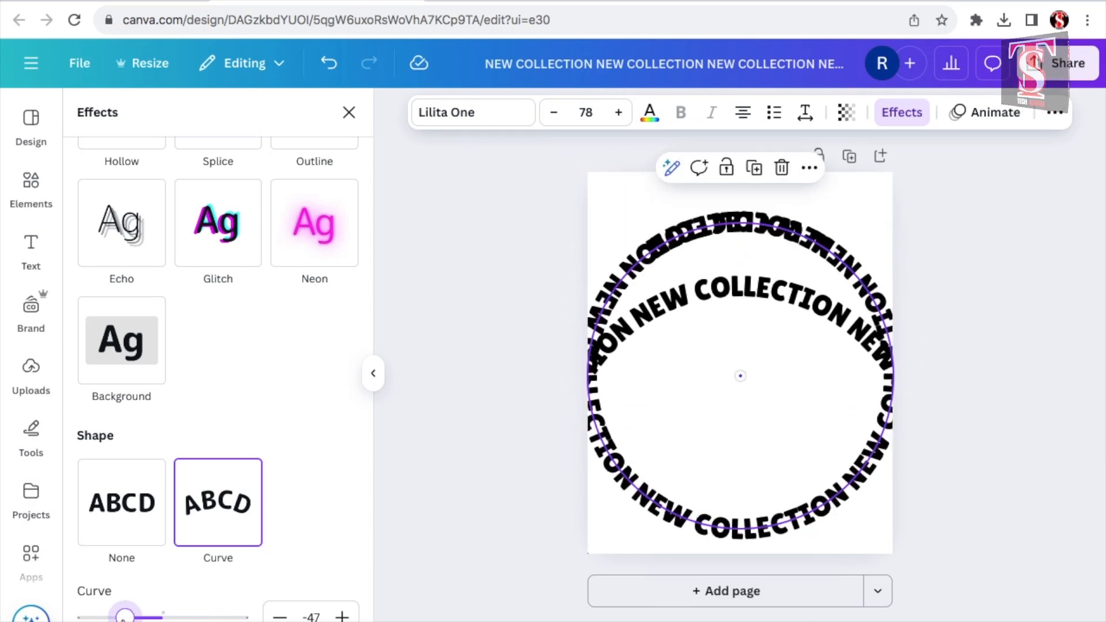
pyautogui.moveTo(127, 621); pyautogui.dragTo(130, 620)
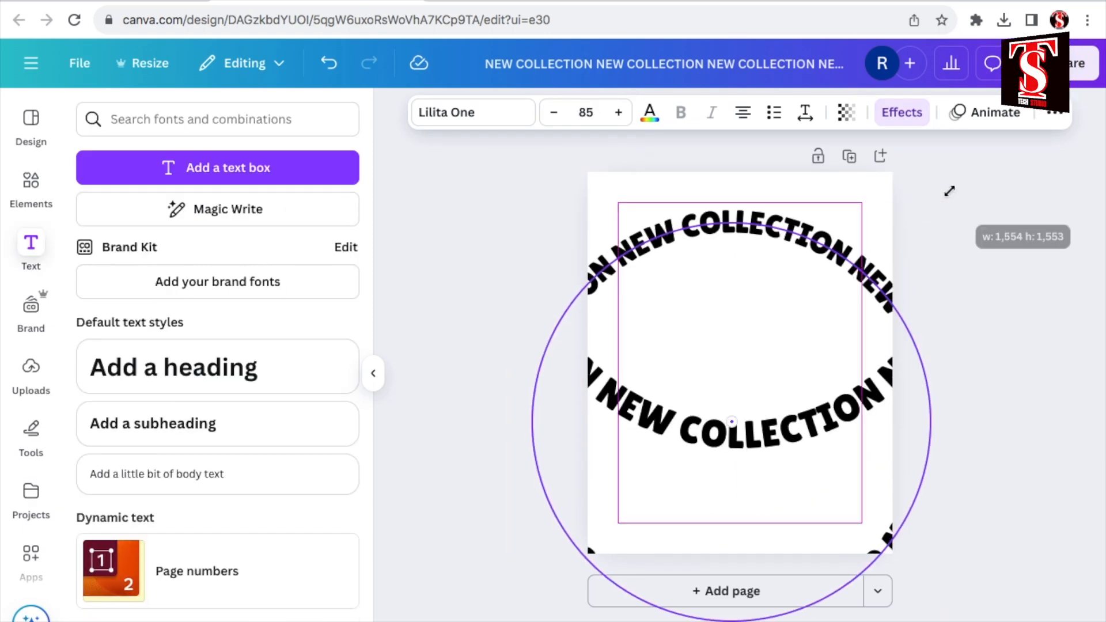
pyautogui.moveTo(948, 191); pyautogui.dragTo(955, 188)
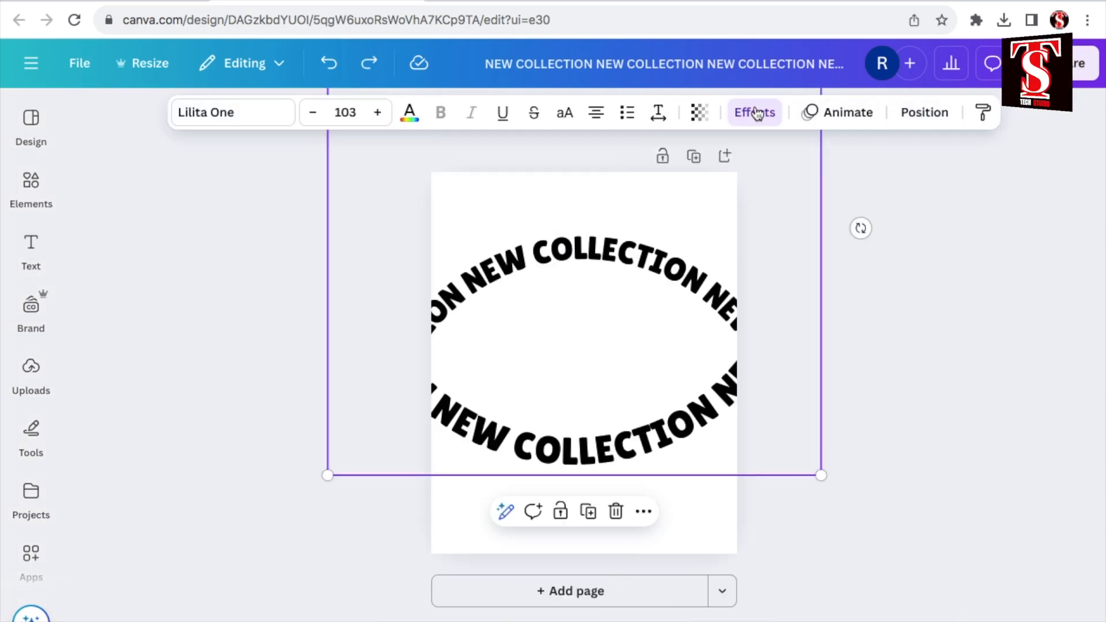
# Step: Apply the Background effect to the lower arc text with roundness 5 and spread 5
pyautogui.click(757, 113)
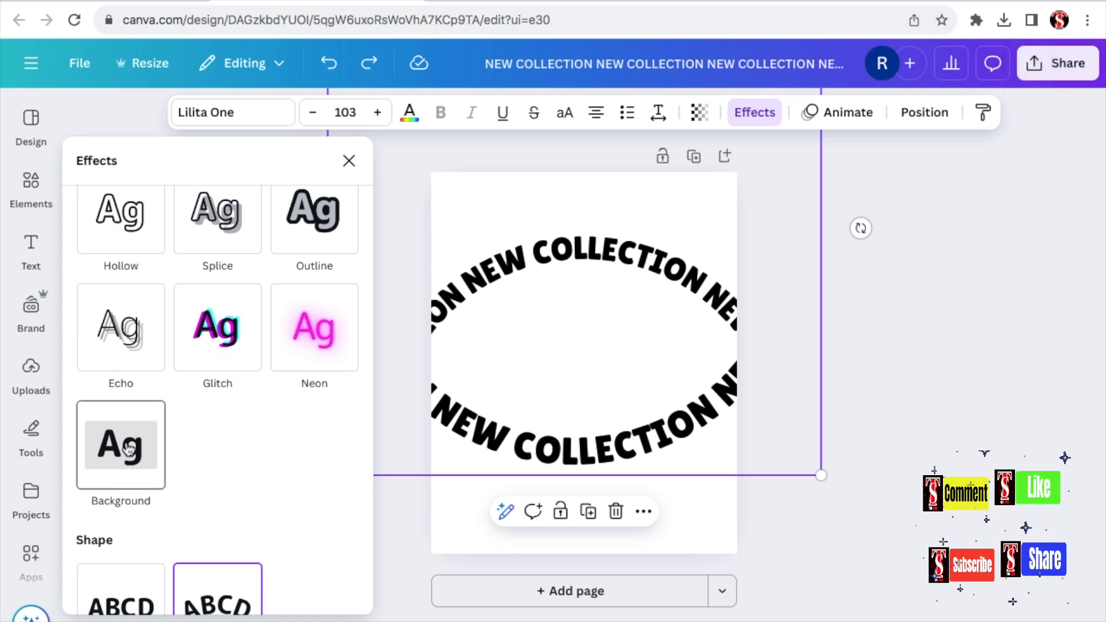
pyautogui.click(129, 449)
pyautogui.scroll(-2, 163, 456)
pyautogui.moveTo(163, 456); pyautogui.dragTo(92, 456)
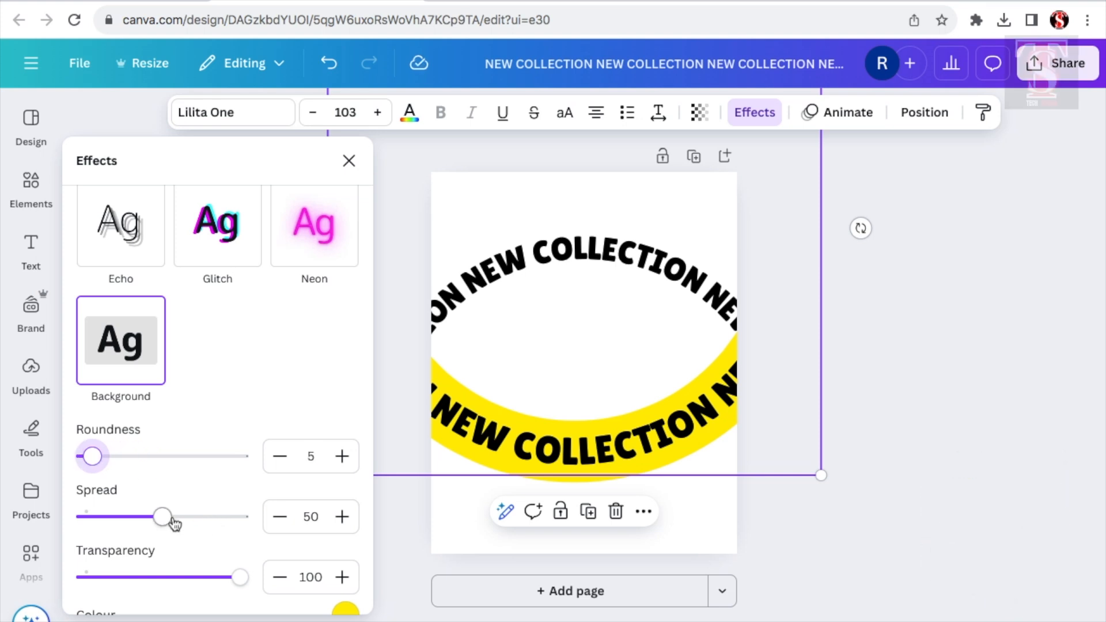
pyautogui.moveTo(161, 518); pyautogui.dragTo(92, 516)
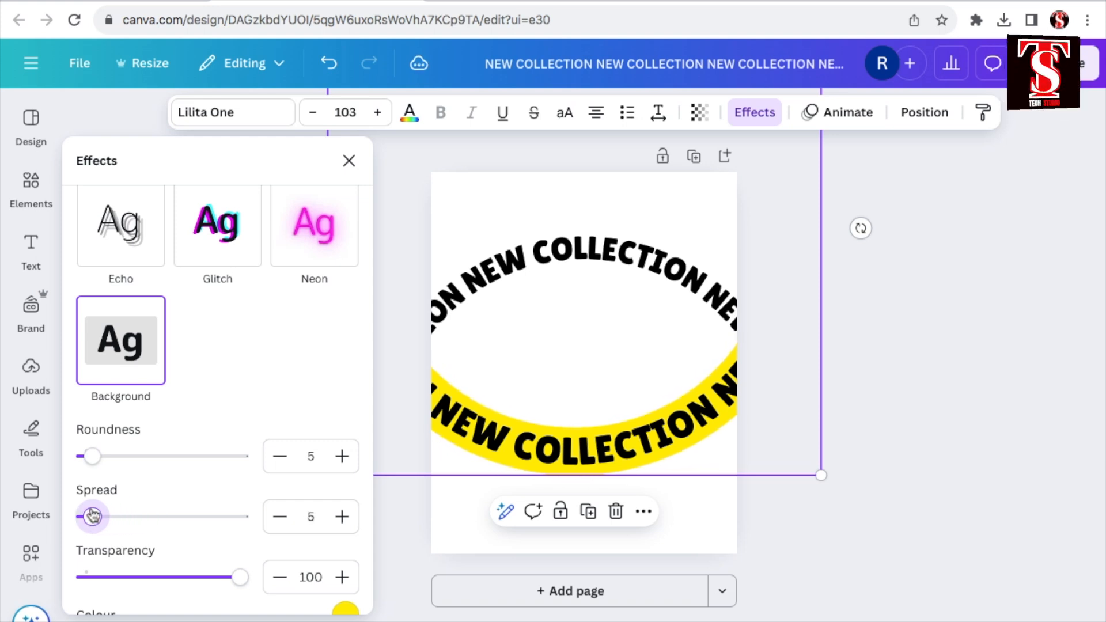
# Step: Set the lower arc's background colour to red #ED092B and its text colour to white
pyautogui.scroll(-2, 346, 517)
pyautogui.click(346, 509)
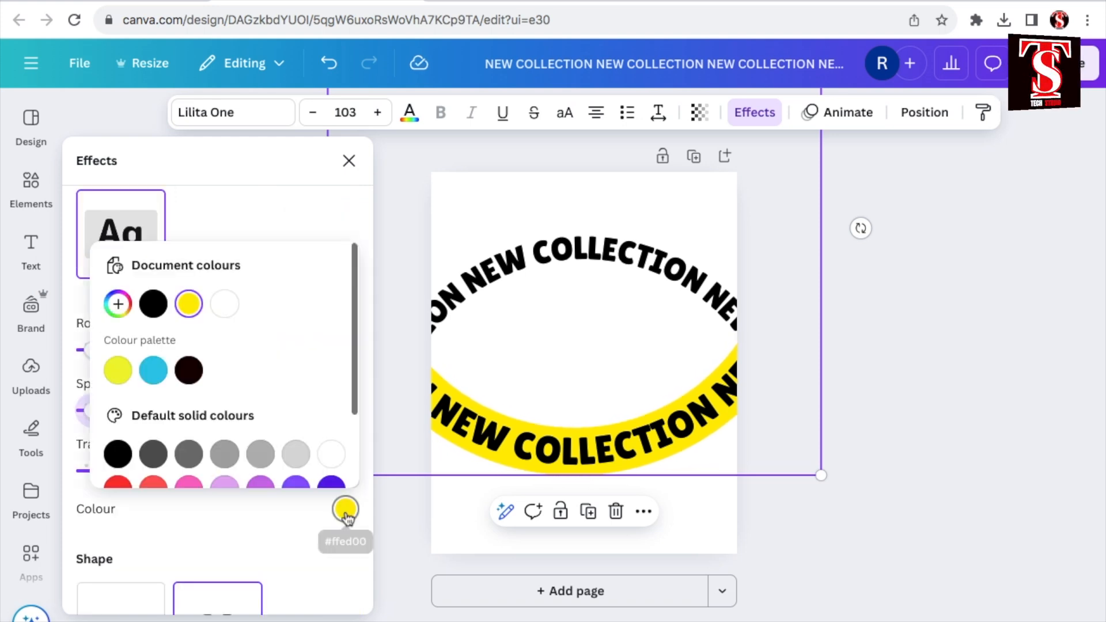
pyautogui.scroll(-1, 118, 441)
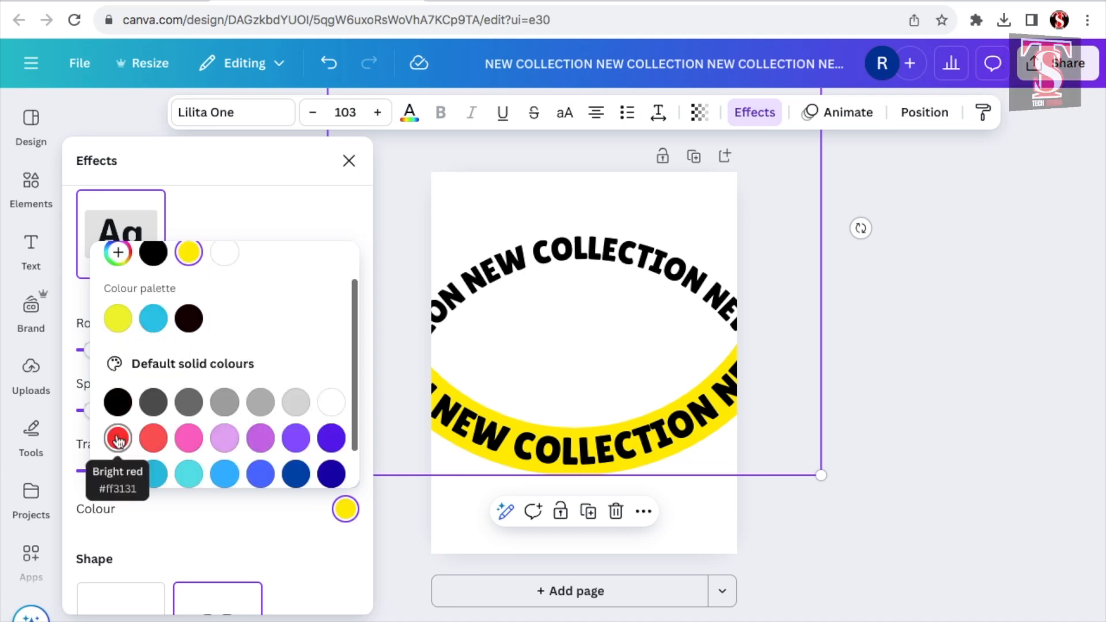
pyautogui.click(119, 439)
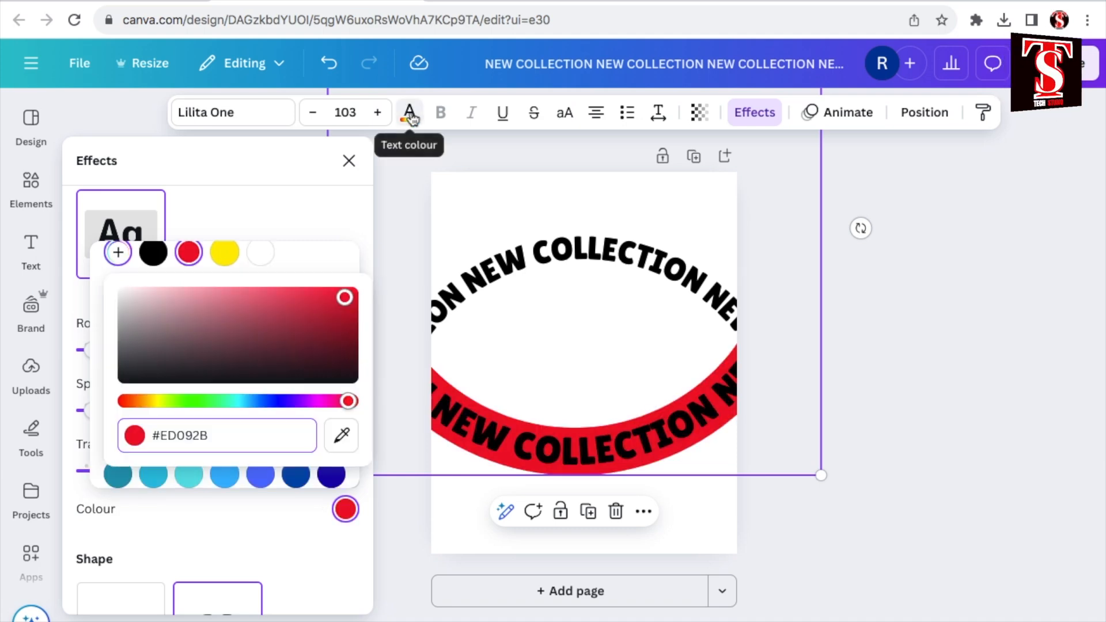
pyautogui.click(410, 114)
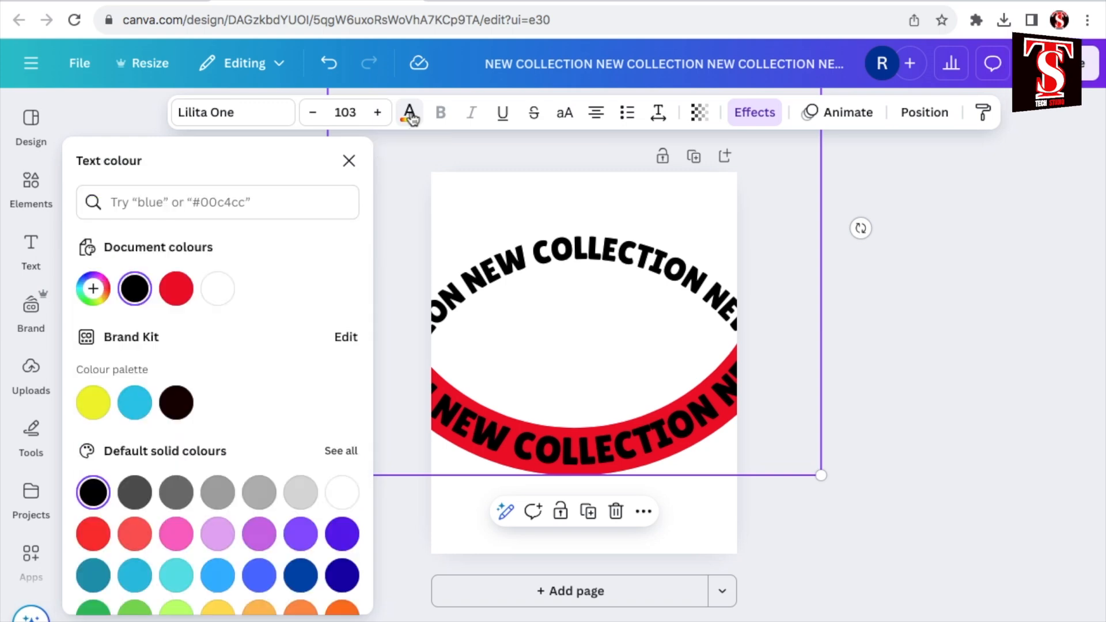
pyautogui.click(219, 295)
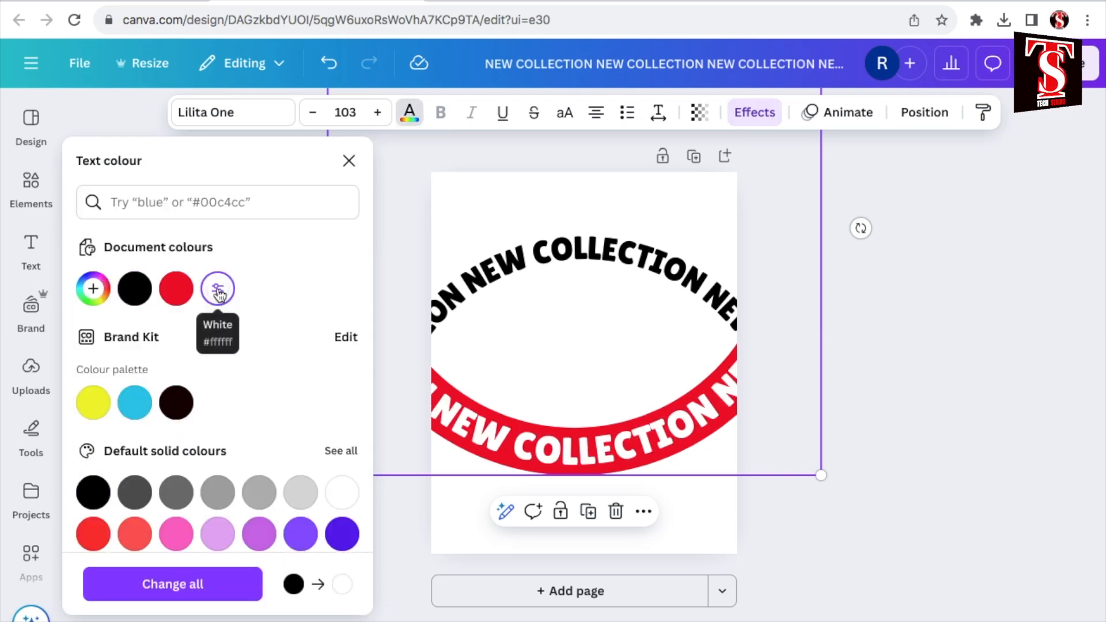
# Step: Select the upper arc text through its layer and give it the Background effect in black #000000
pyautogui.click(924, 113)
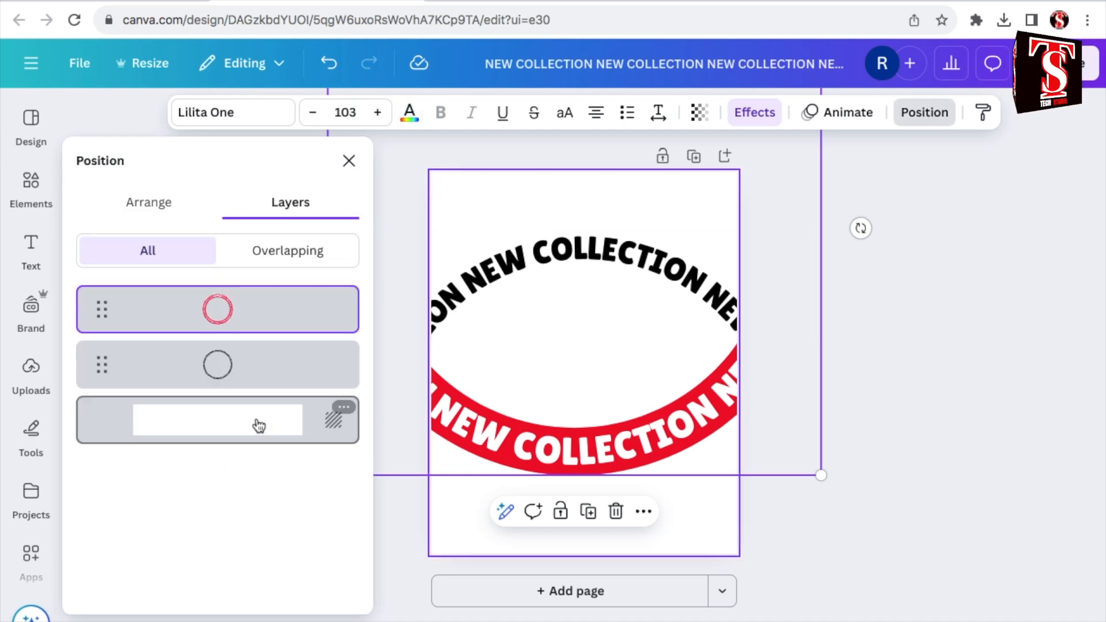
pyautogui.click(251, 363)
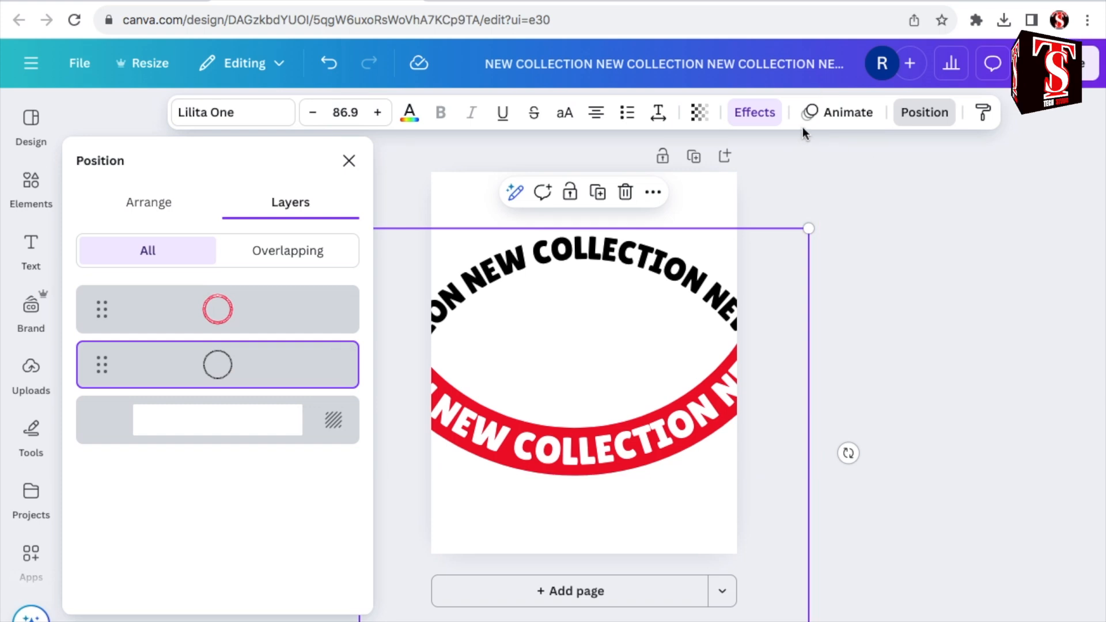
pyautogui.click(744, 115)
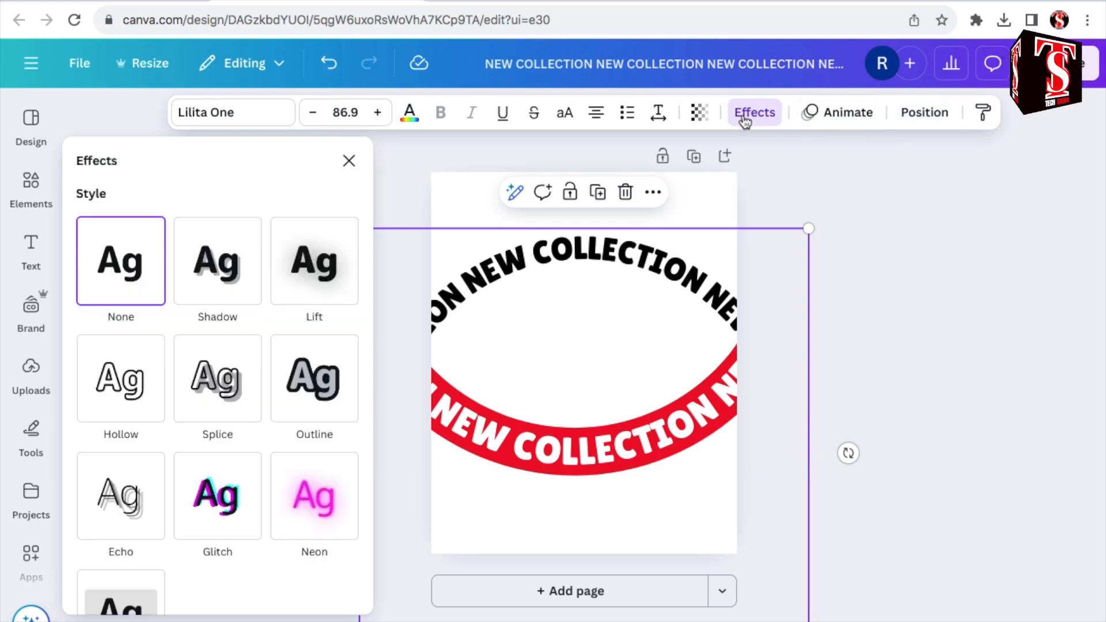
pyautogui.scroll(-5, 130, 304)
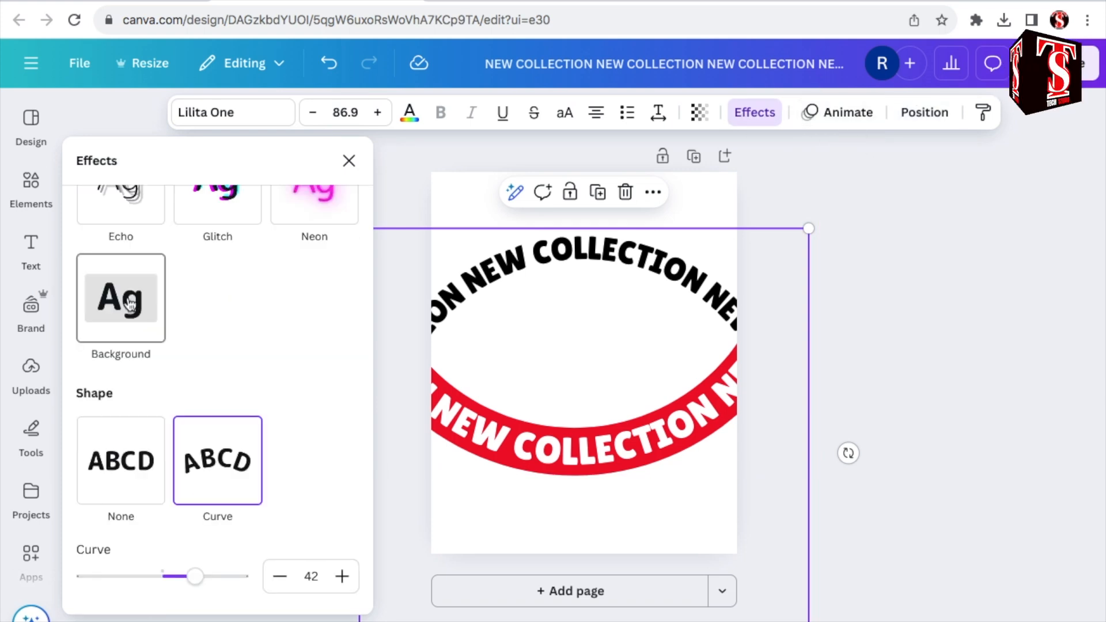
pyautogui.click(130, 304)
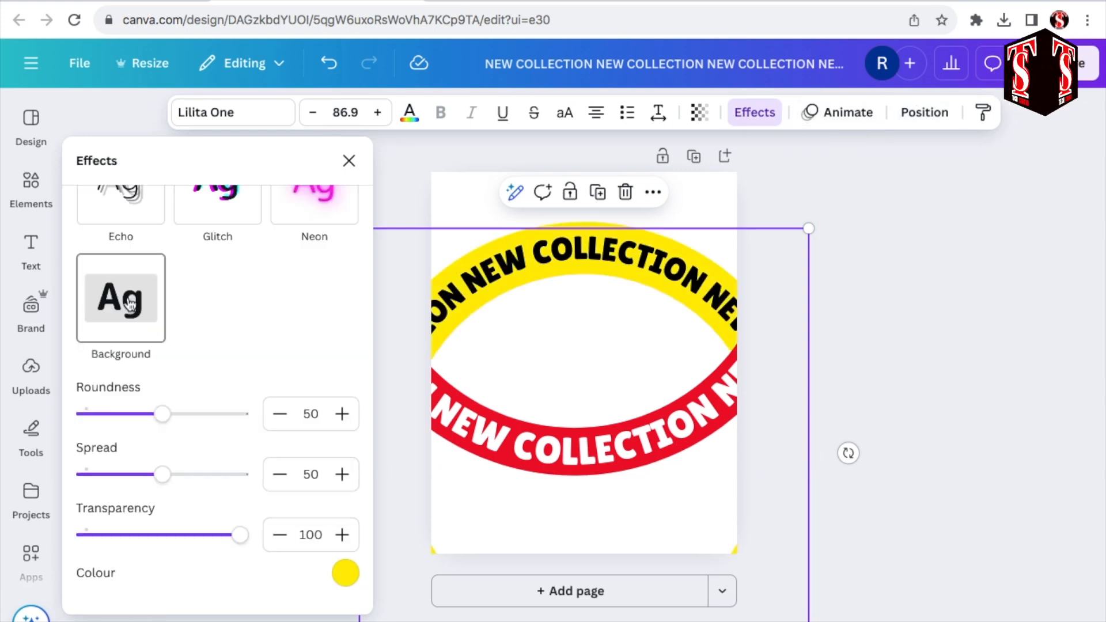
pyautogui.click(346, 574)
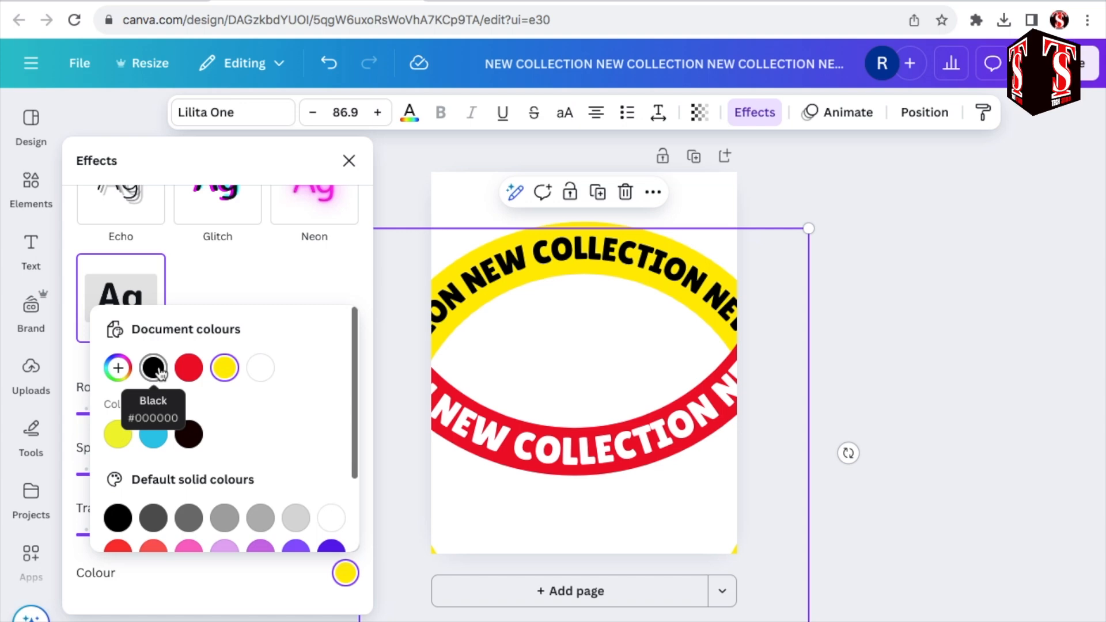
pyautogui.click(160, 373)
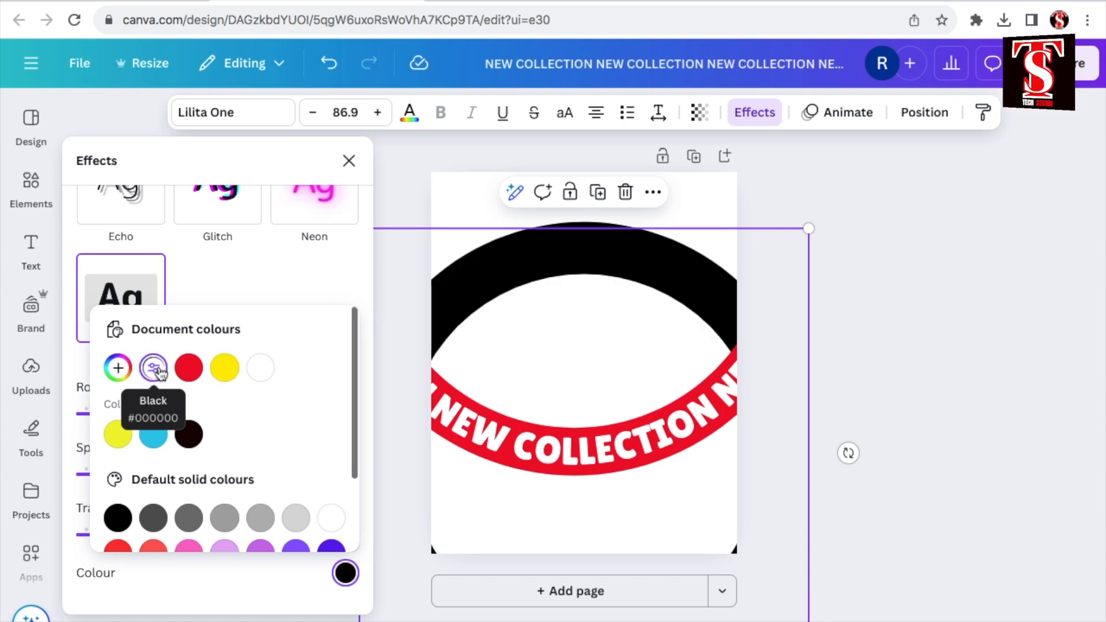
# Step: Set the upper arc's text colour to white and its background roundness and spread to 5 each
pyautogui.click(410, 115)
pyautogui.click(218, 291)
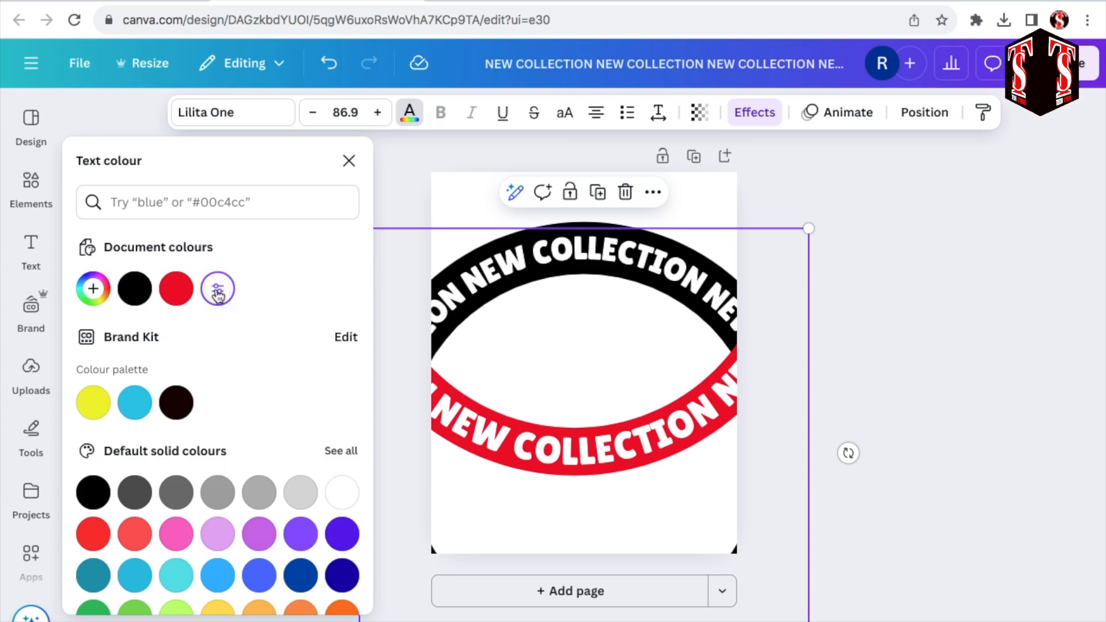
pyautogui.press('Escape')
pyautogui.moveTo(161, 459); pyautogui.dragTo(91, 460)
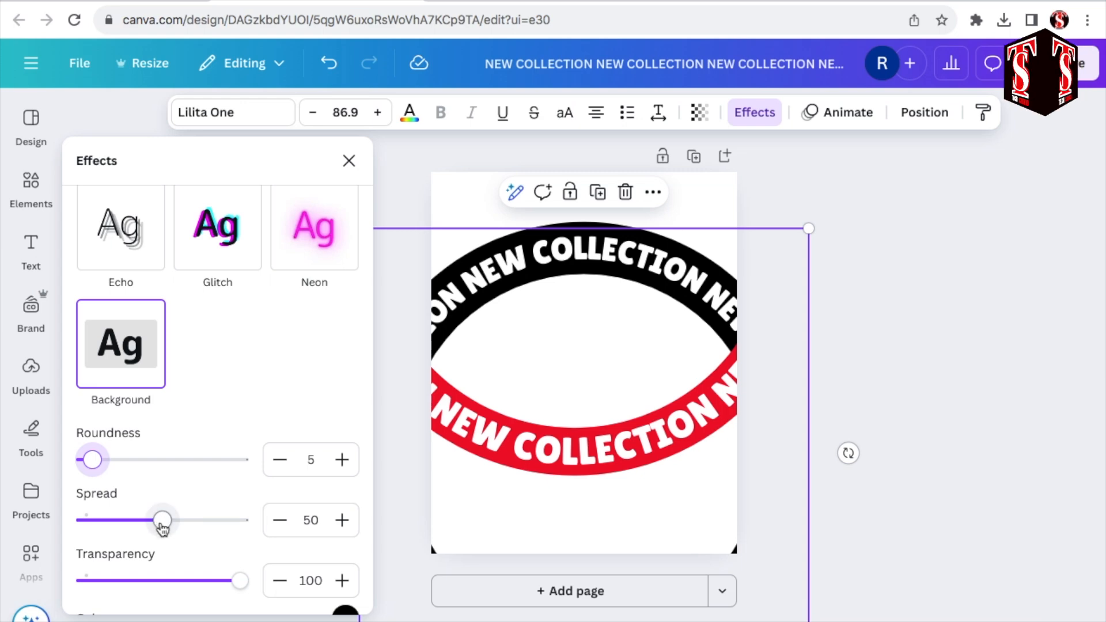
pyautogui.moveTo(163, 524); pyautogui.dragTo(92, 521)
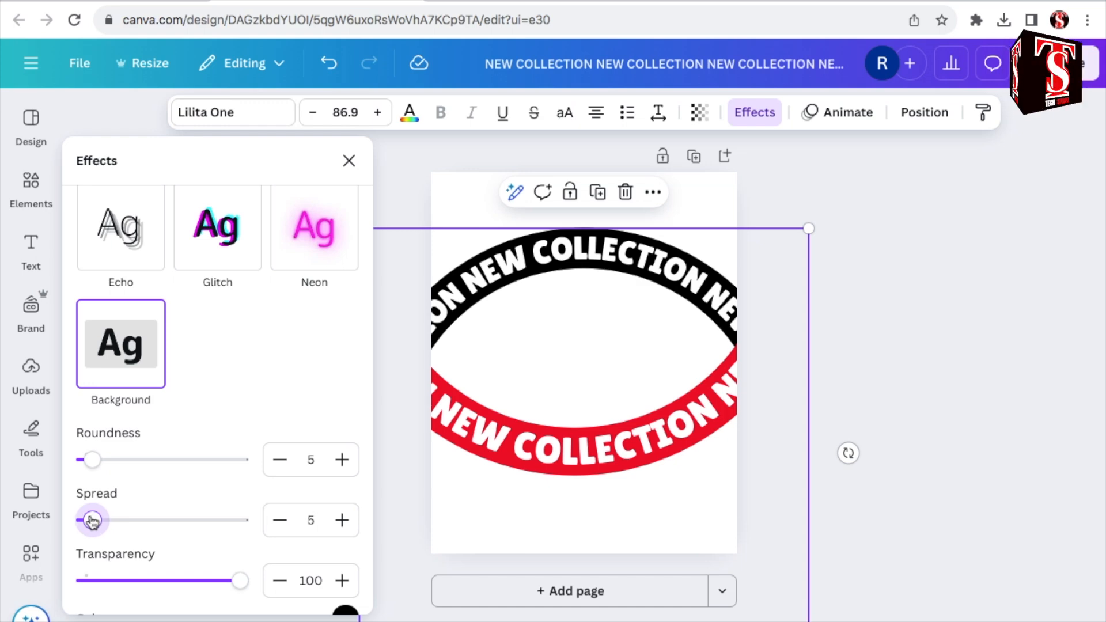
# Step: Add the recently used red-and-white sneakers graphic, enlarge it and centre it between the black and red arcs
pyautogui.click(32, 189)
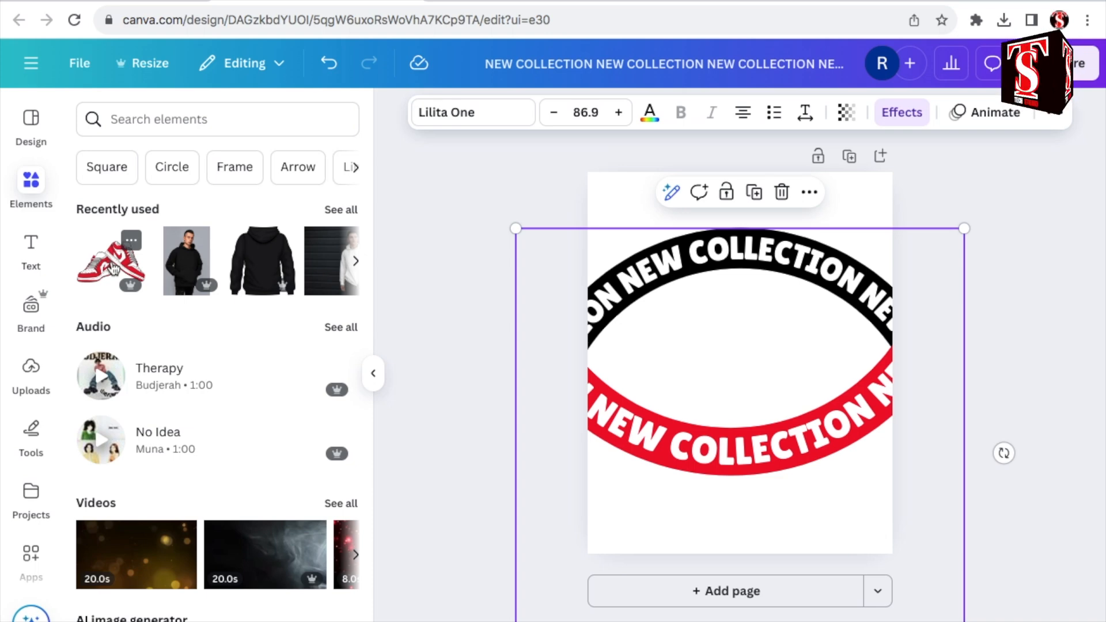
pyautogui.click(114, 269)
pyautogui.moveTo(799, 326); pyautogui.dragTo(874, 279)
pyautogui.moveTo(678, 400); pyautogui.dragTo(607, 407)
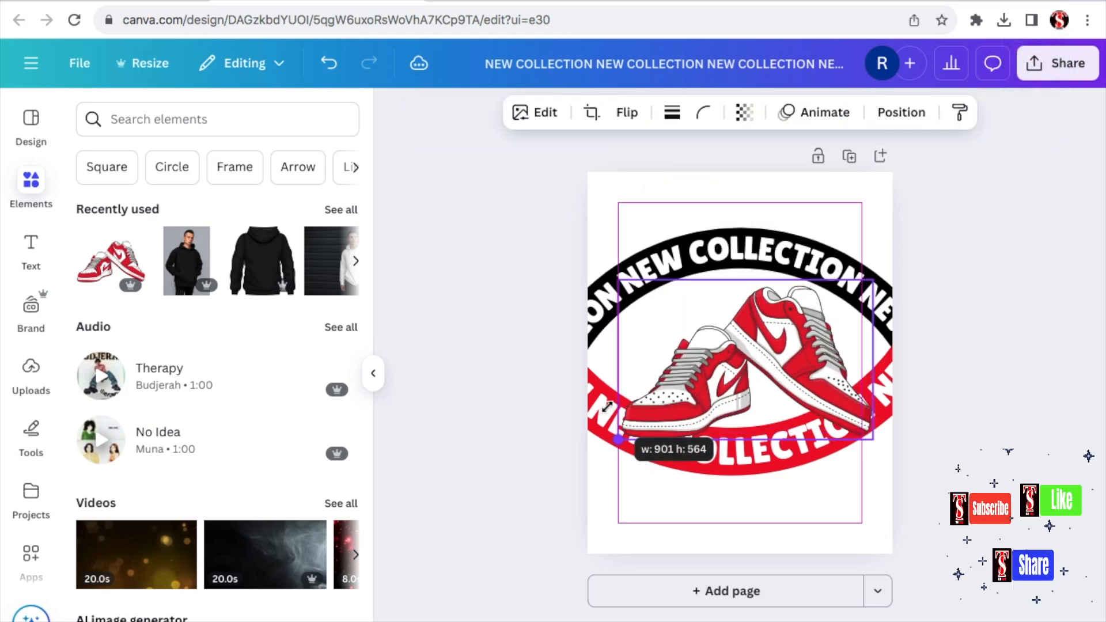
pyautogui.moveTo(761, 360); pyautogui.dragTo(742, 346)
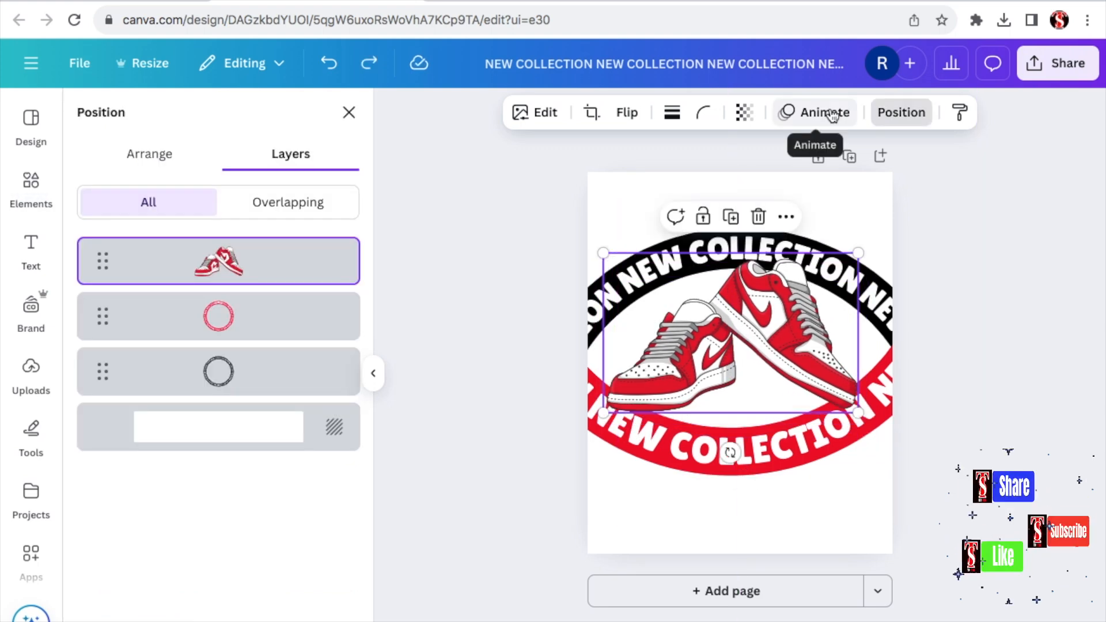
# Step: Give the red sneakers the Stomp animation on enter plus the Wiggle add-on effect at low intensity
pyautogui.click(831, 115)
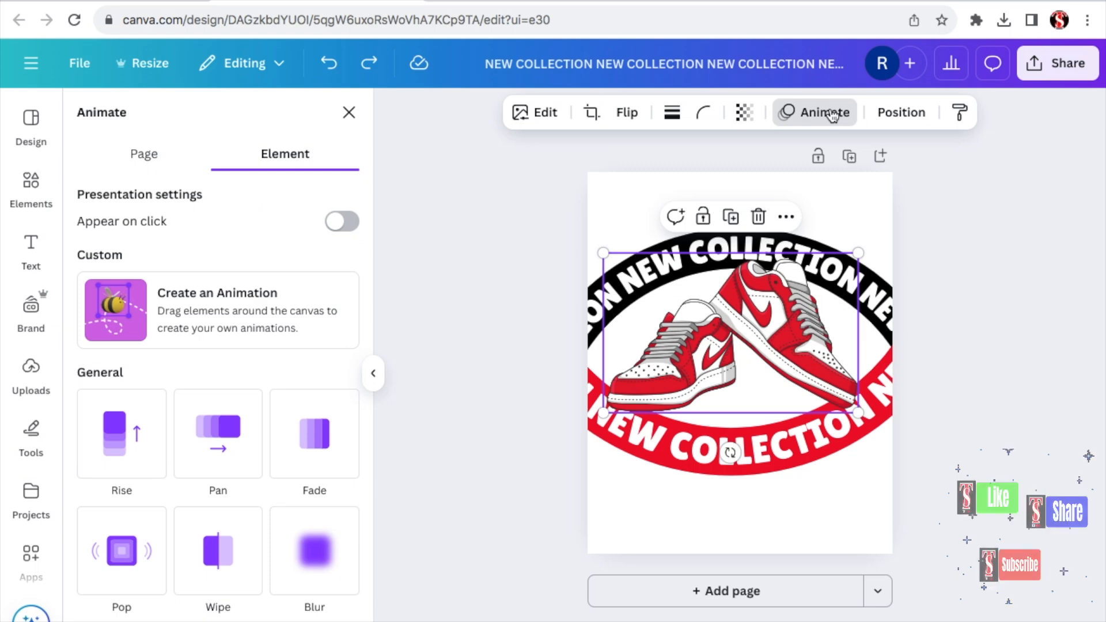
pyautogui.scroll(-6, 273, 440)
pyautogui.scroll(-1, 273, 440)
pyautogui.click(316, 416)
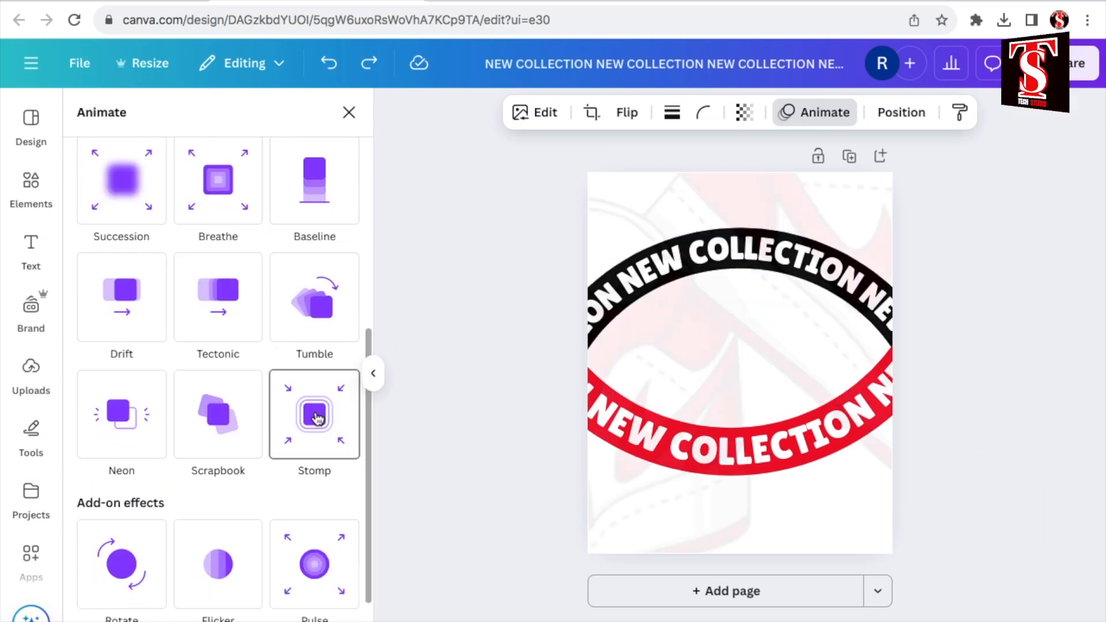
pyautogui.scroll(-5, 321, 513)
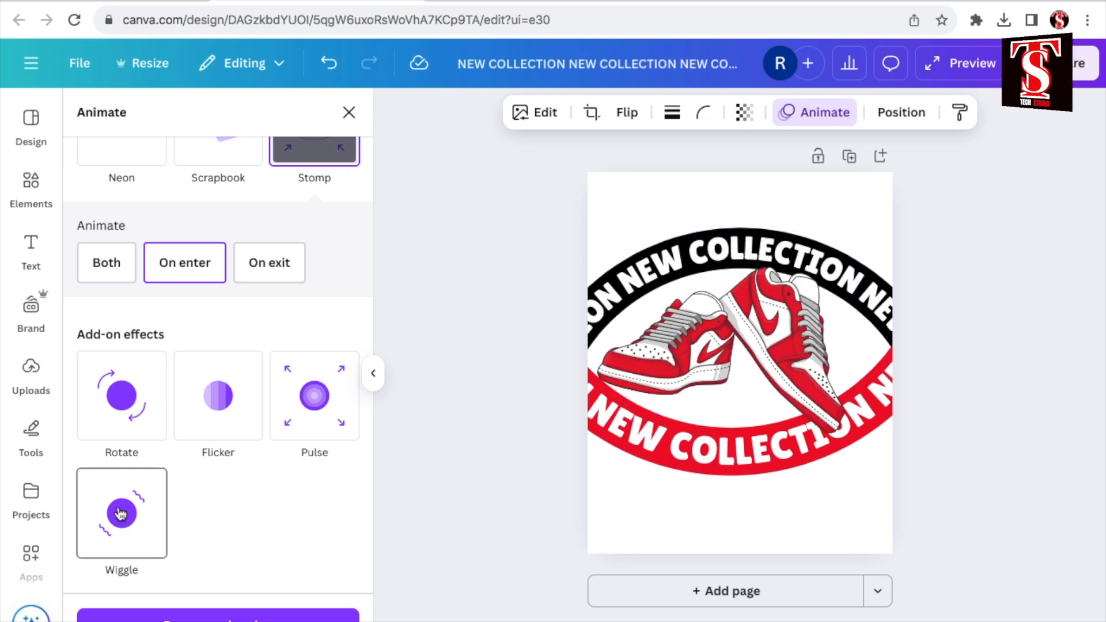
pyautogui.click(120, 513)
pyautogui.moveTo(184, 520); pyautogui.dragTo(99, 517)
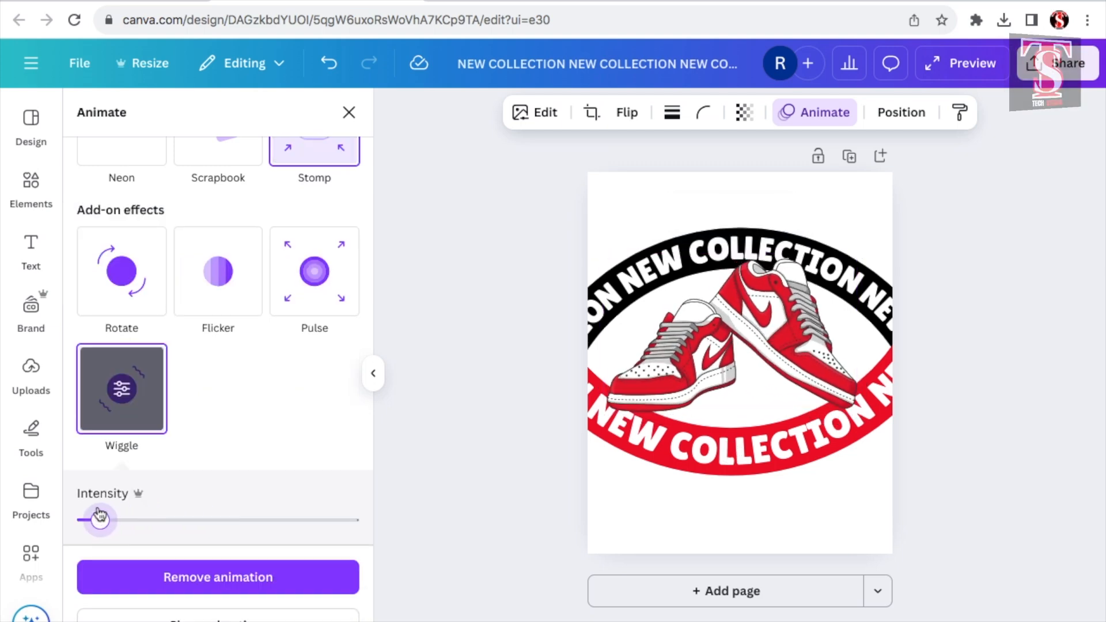
# Step: Apply the Rotate add-on effect to the red lower arc text and reduce its speed to nearly the minimum
pyautogui.click(800, 451)
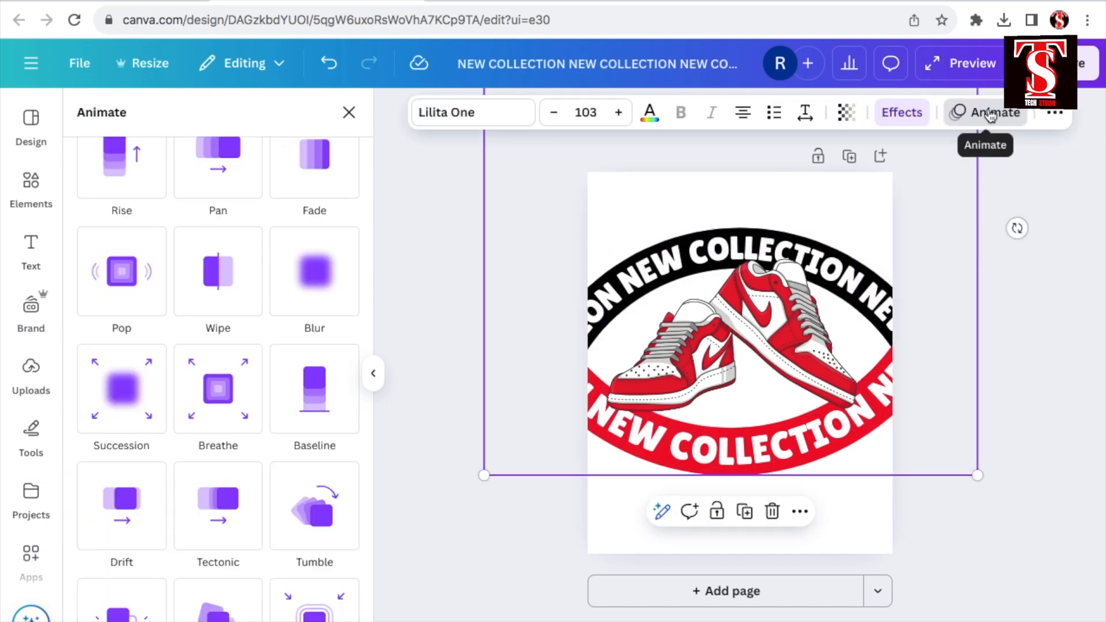
pyautogui.scroll(-5, 122, 458)
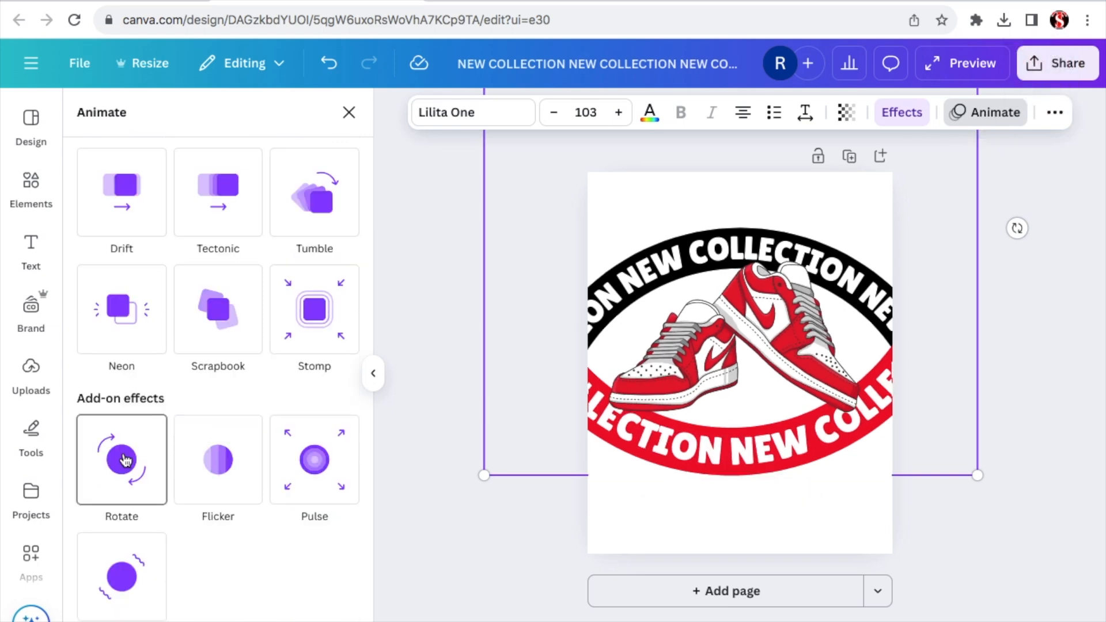
pyautogui.click(124, 459)
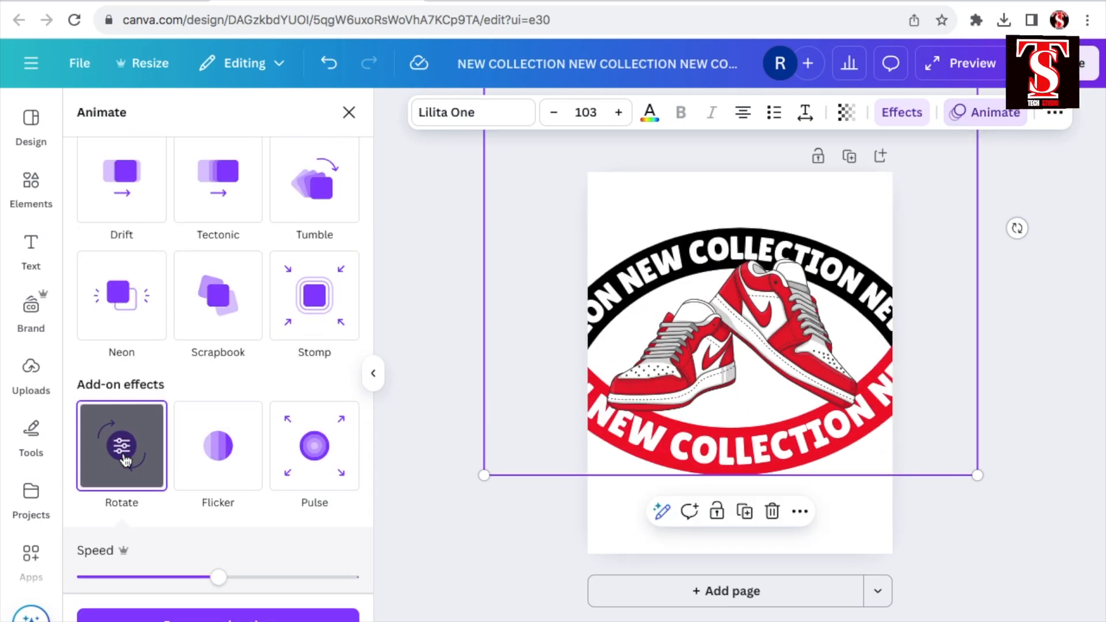
pyautogui.moveTo(218, 578); pyautogui.dragTo(87, 578)
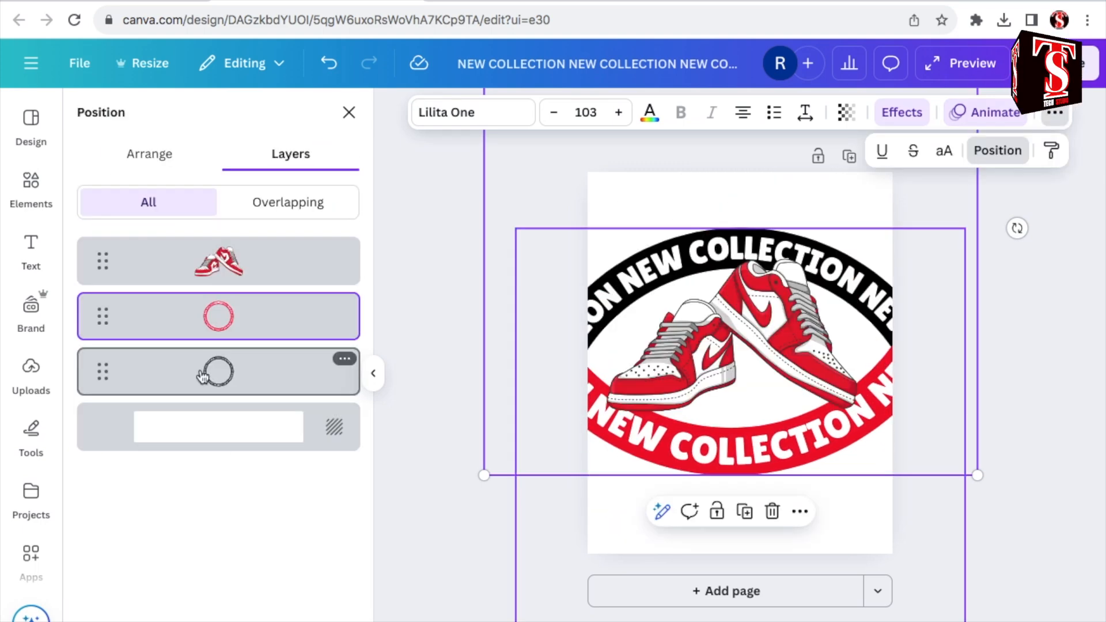
# Step: Select the black upper arc through its layer and apply the Rotate add-on effect at minimum speed, turning anticlockwise
pyautogui.click(201, 377)
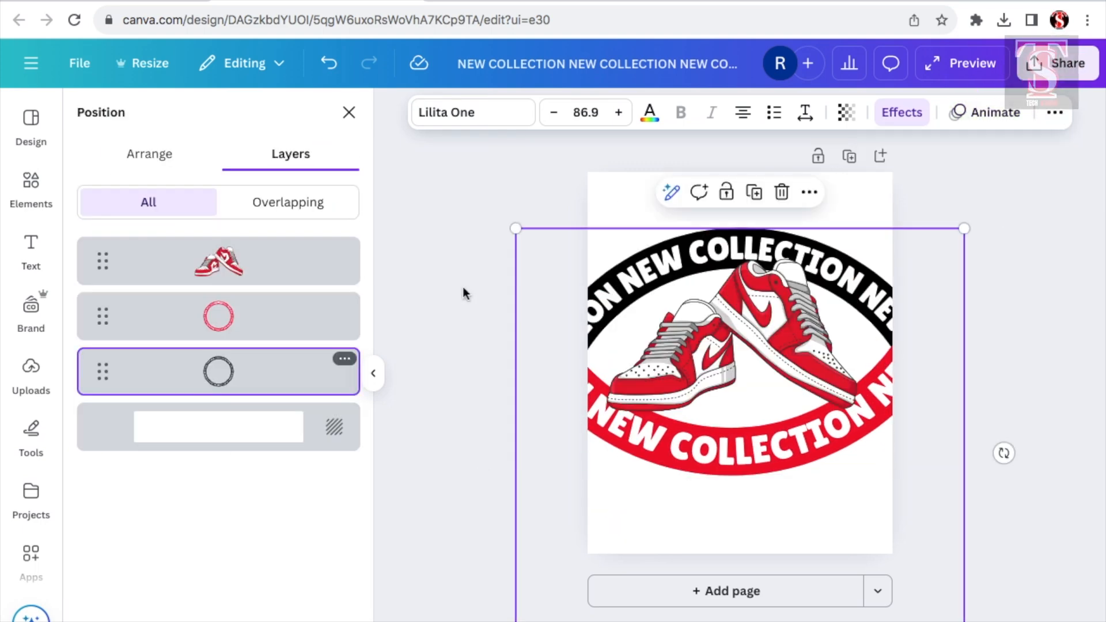
pyautogui.click(998, 116)
pyautogui.scroll(-5, 246, 395)
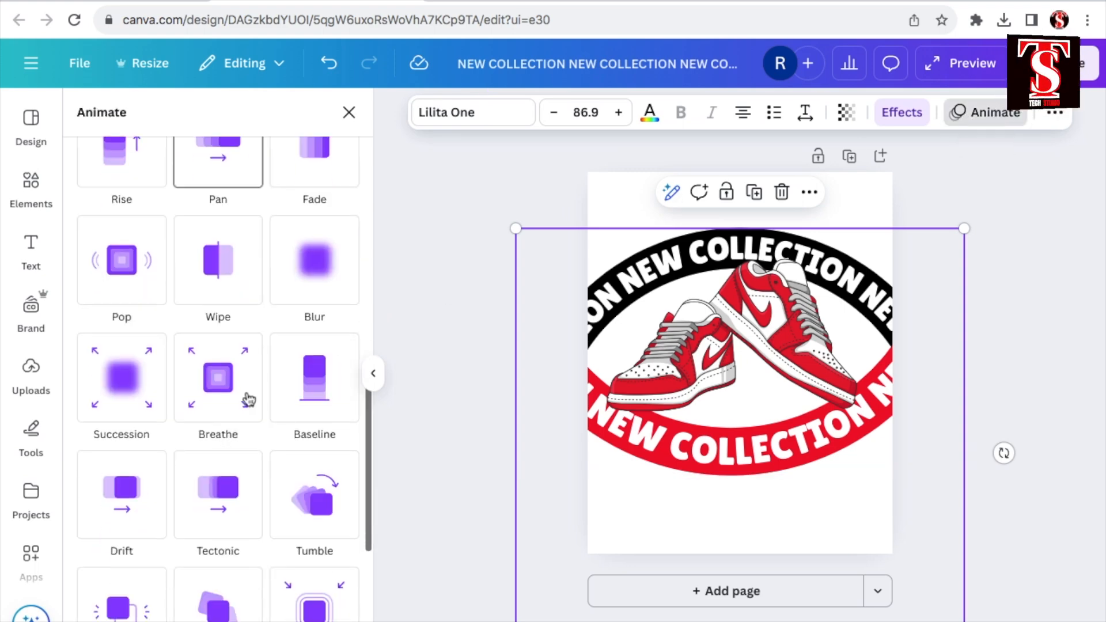
pyautogui.scroll(-3, 247, 395)
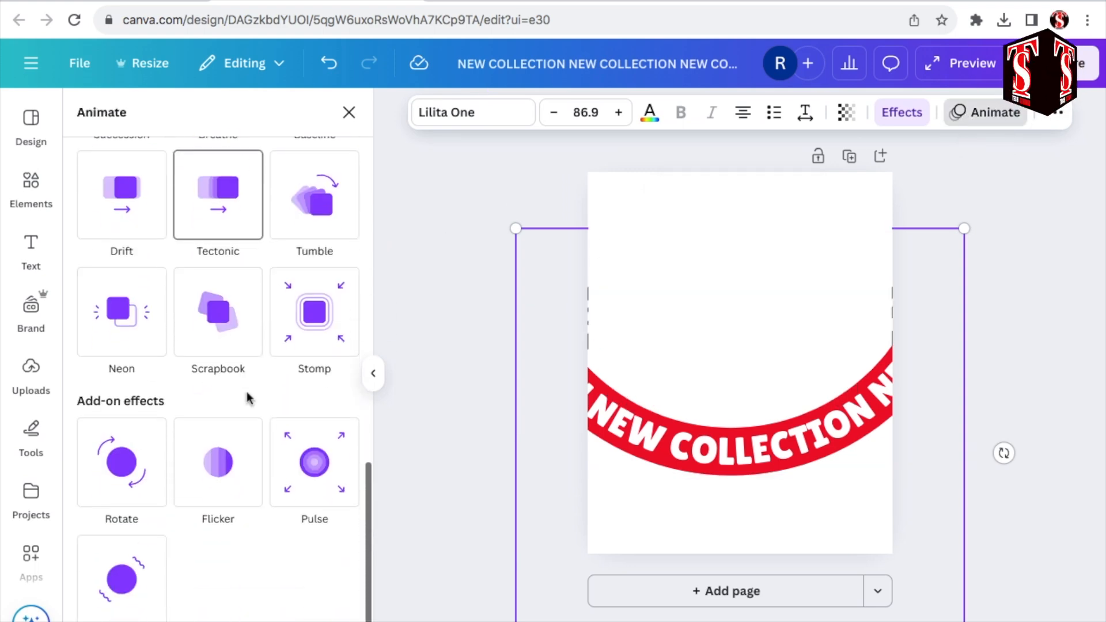
pyautogui.click(114, 465)
pyautogui.moveTo(217, 573); pyautogui.dragTo(80, 578)
pyautogui.scroll(-2, 284, 541)
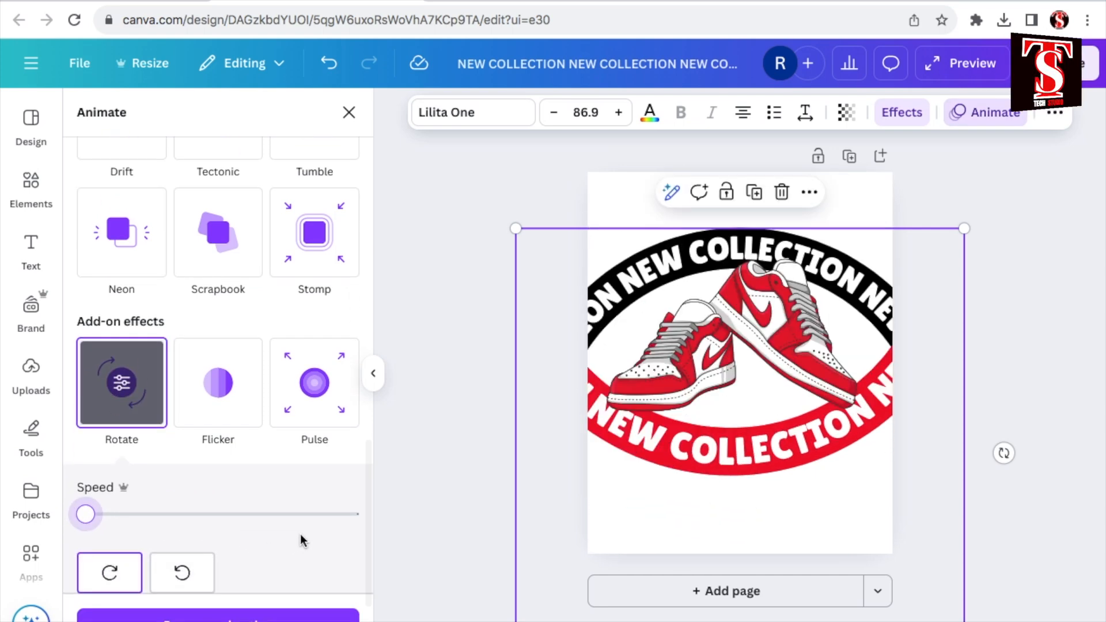
pyautogui.click(181, 571)
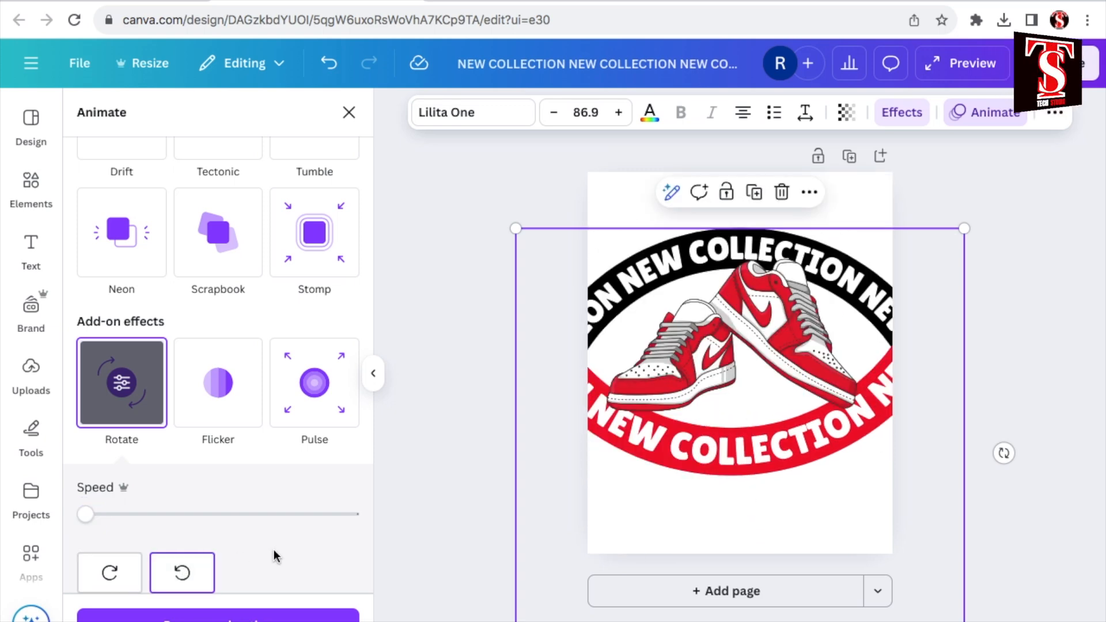
# Step: Add a heading reading NEW above the arcs in black #000000 with the Lilita One font
pyautogui.click(31, 246)
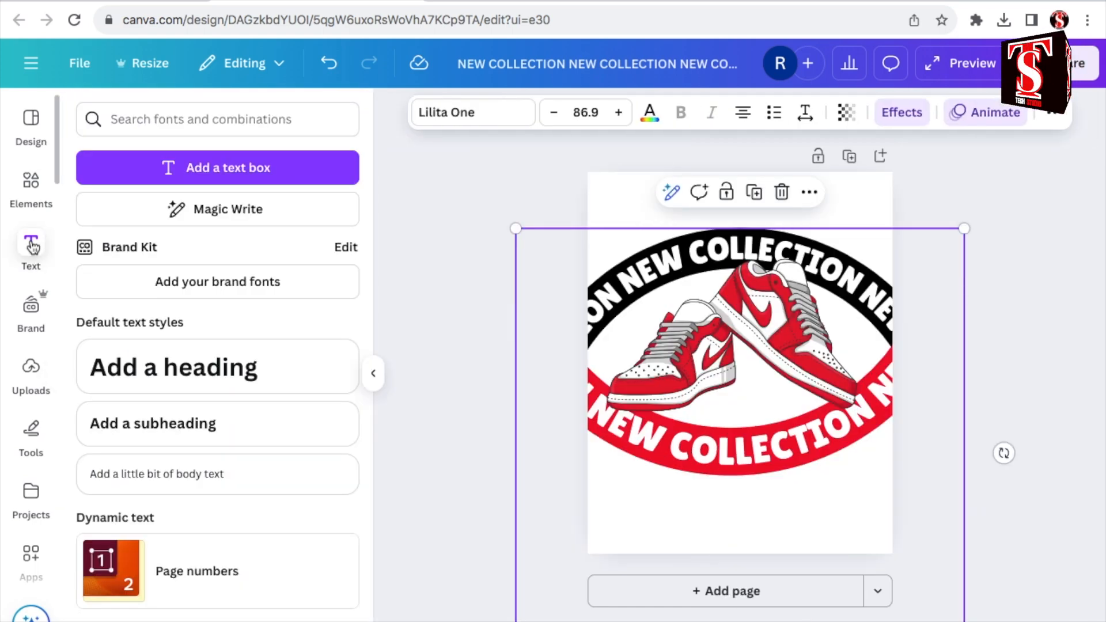
pyautogui.click(145, 372)
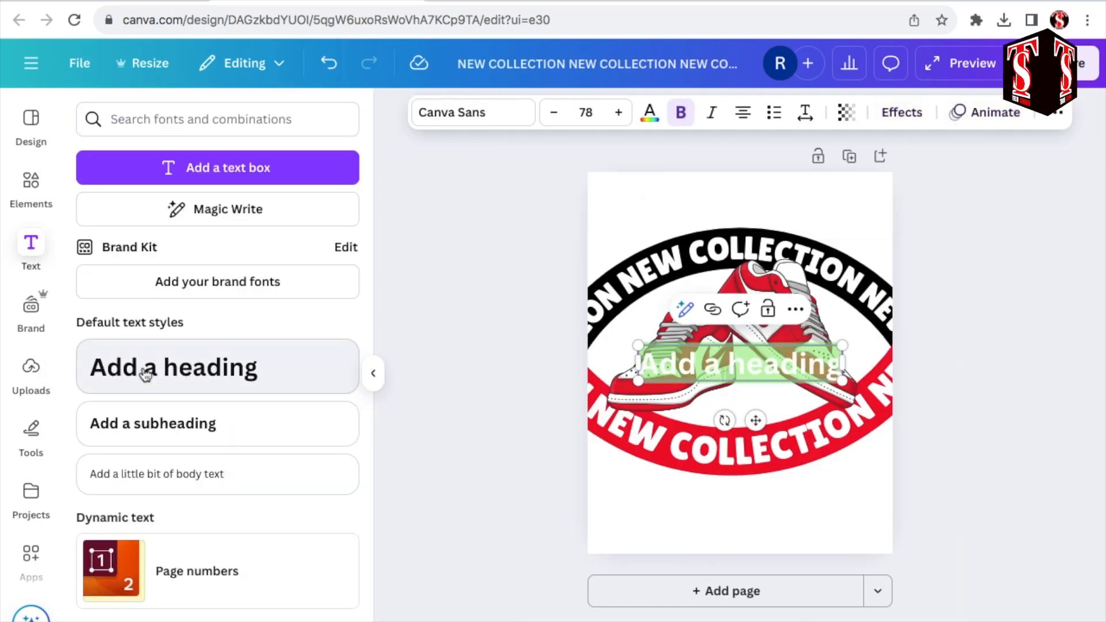
pyautogui.click(649, 114)
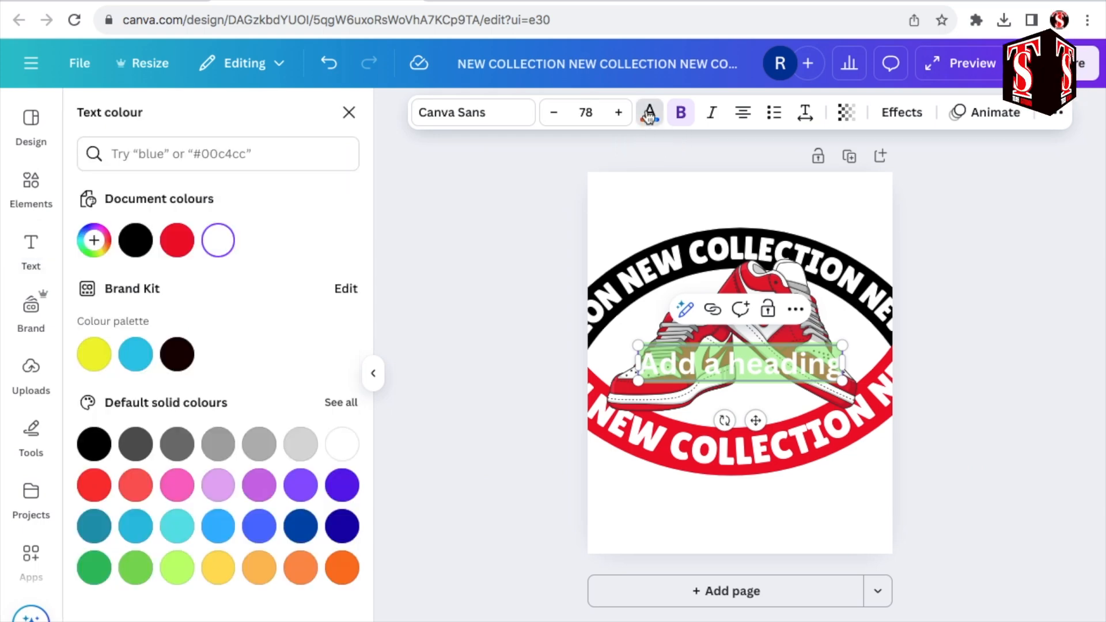
pyautogui.click(136, 241)
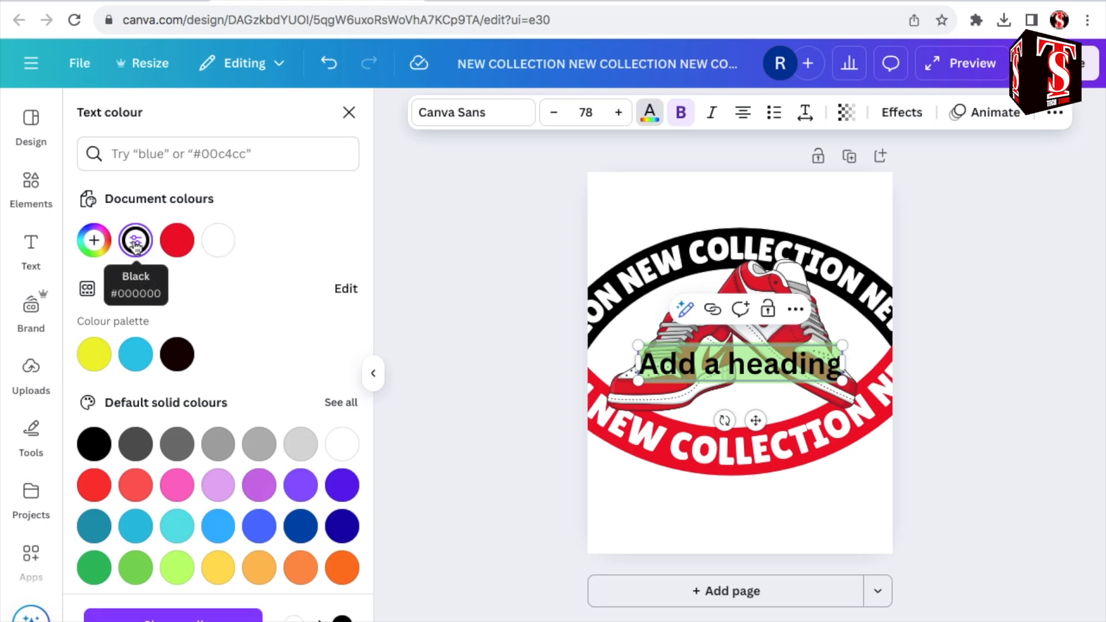
pyautogui.write('NEW')
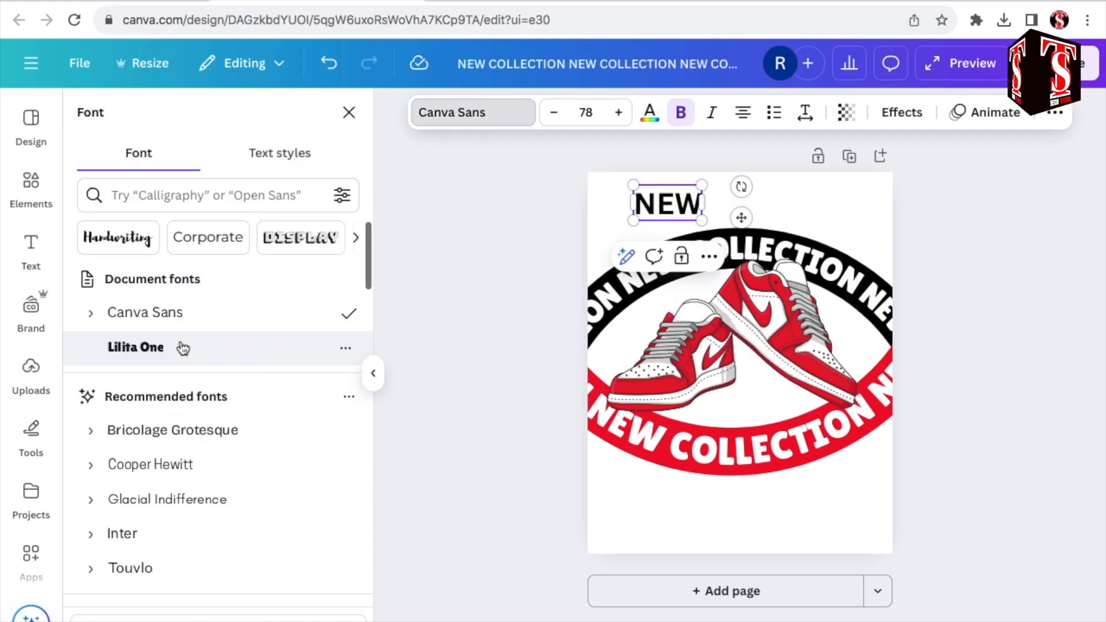
pyautogui.click(183, 348)
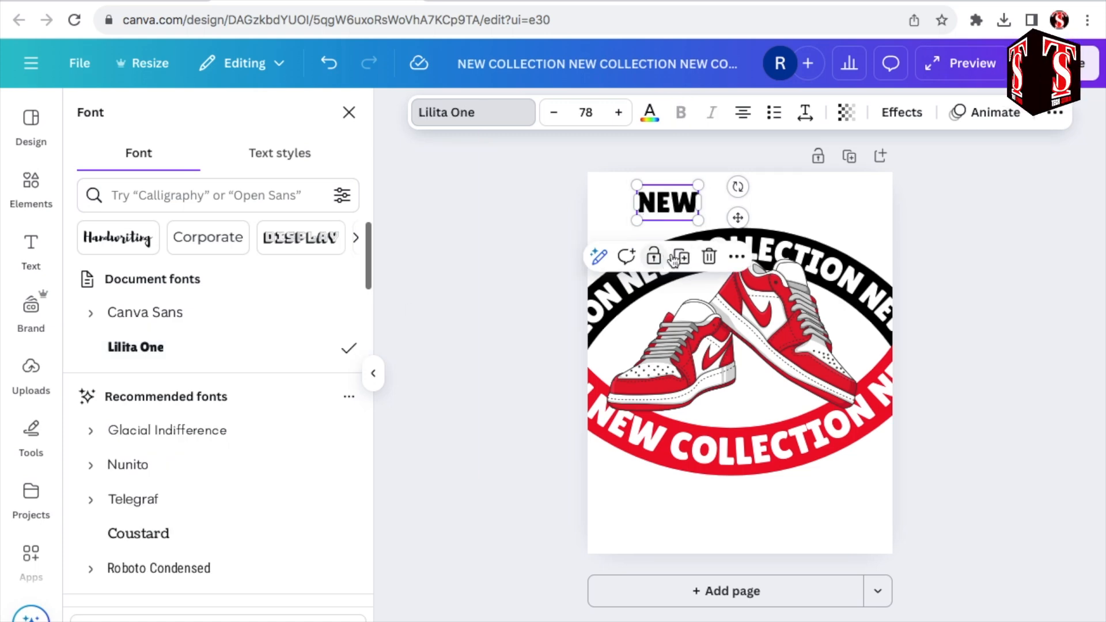
# Step: Duplicate the NEW heading beside the original, colour the copy vivid red #ed092b and change its text to COLLECTION
pyautogui.click(682, 257)
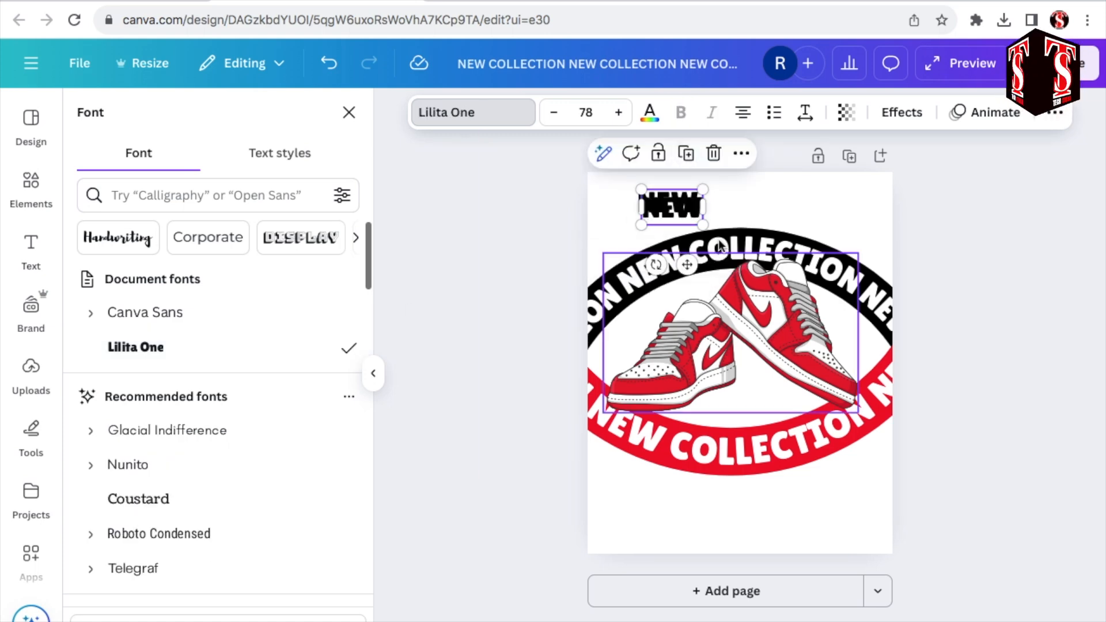
pyautogui.moveTo(671, 207); pyautogui.dragTo(740, 202)
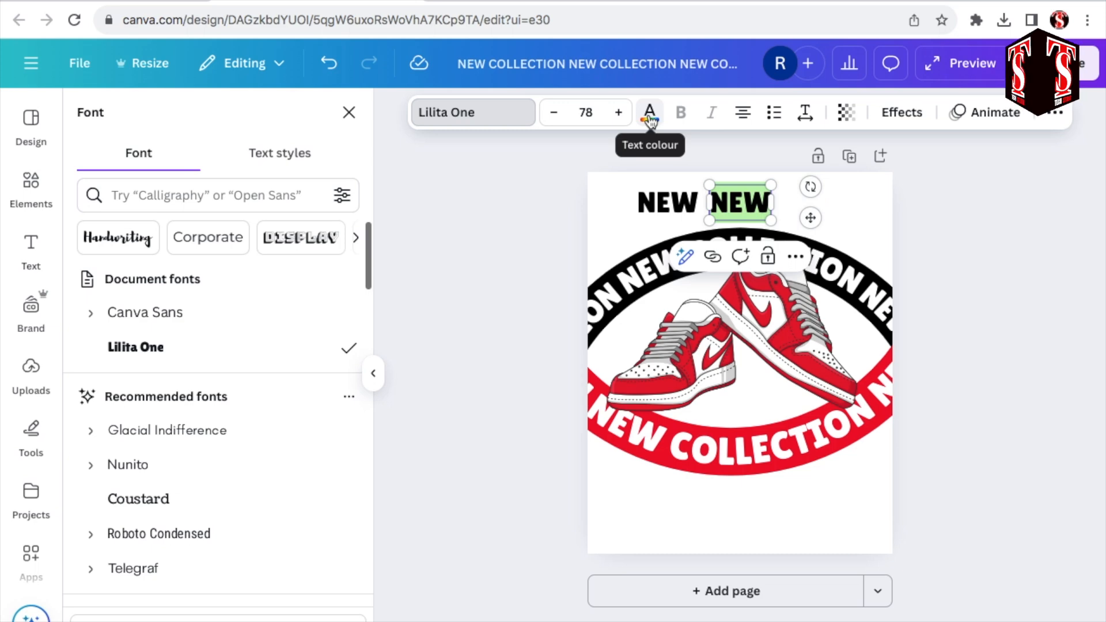
pyautogui.click(650, 118)
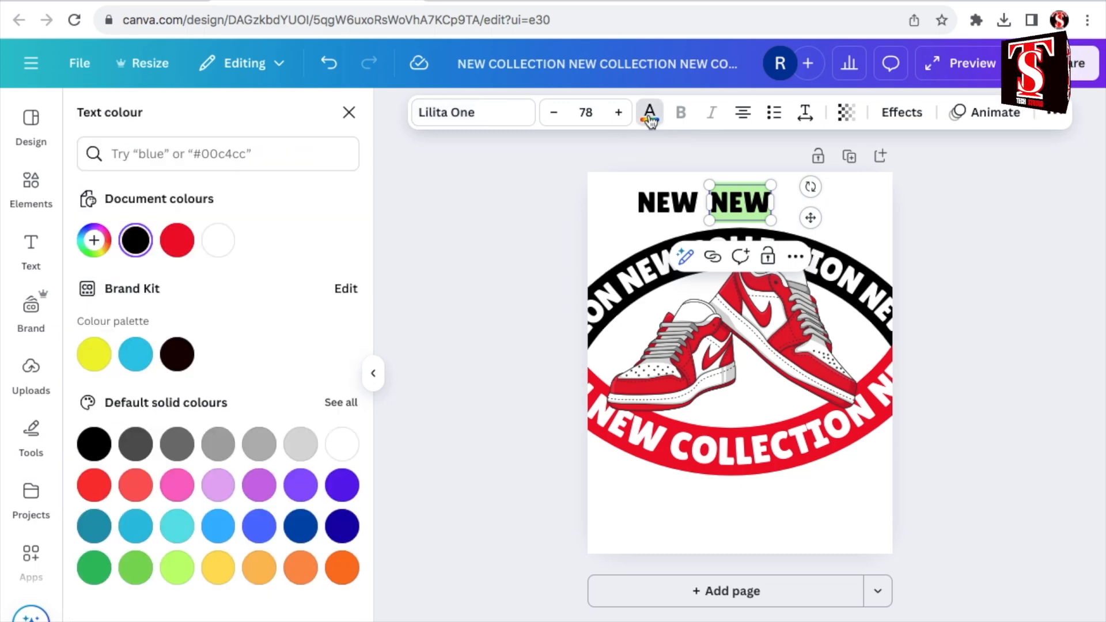
pyautogui.click(185, 242)
pyautogui.write('COLLECTION')
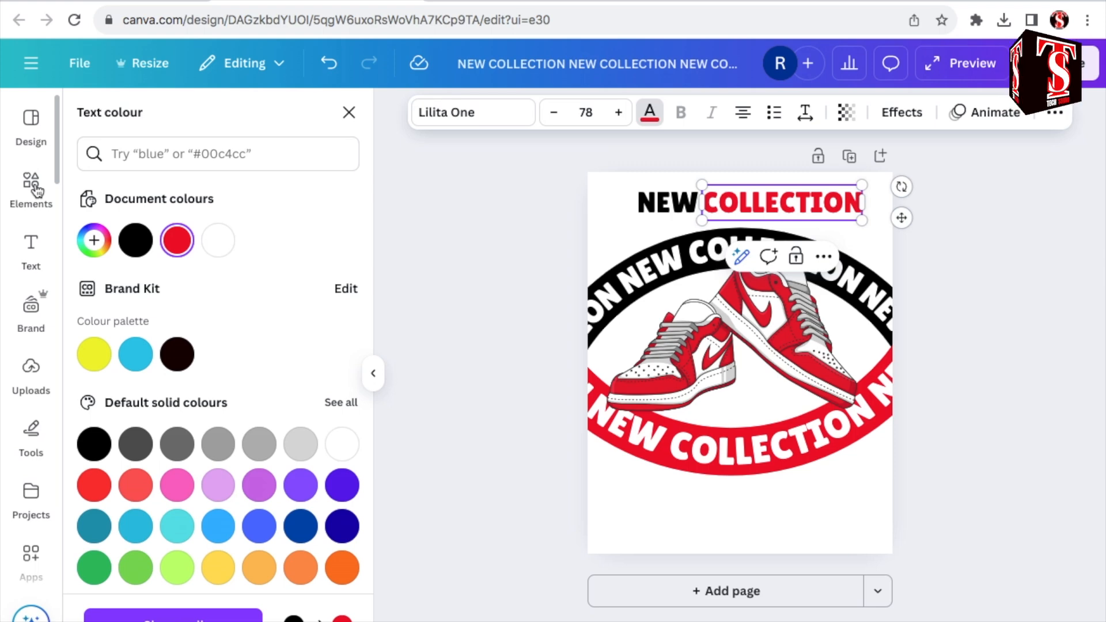
# Step: Search the elements for SHOES and restrict the results to graphics
pyautogui.click(32, 187)
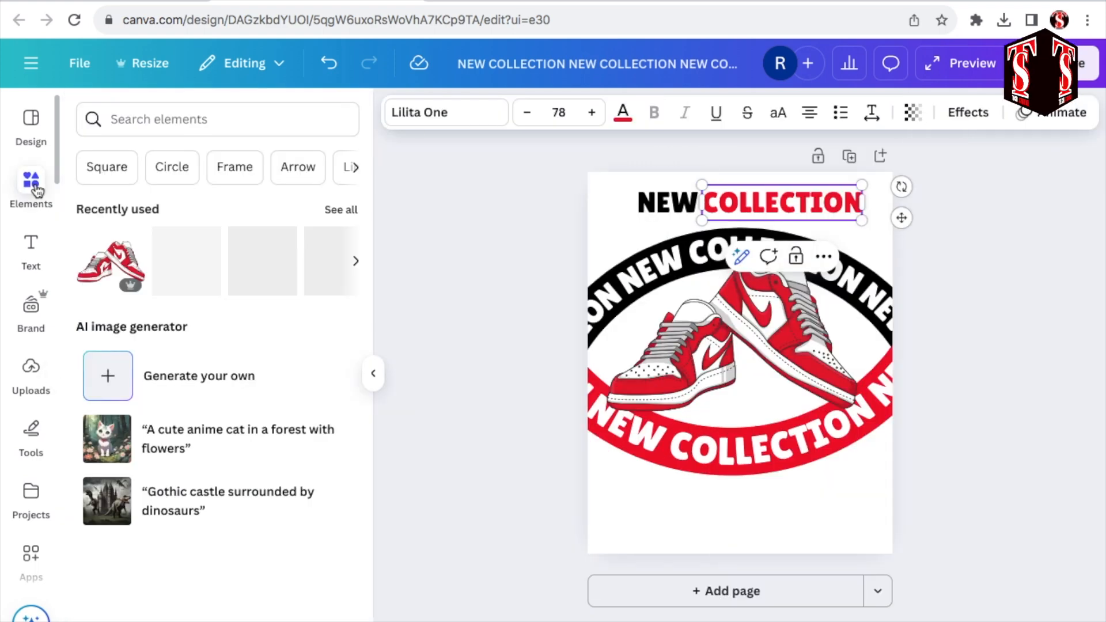
pyautogui.click(215, 124)
pyautogui.write('SHOES')
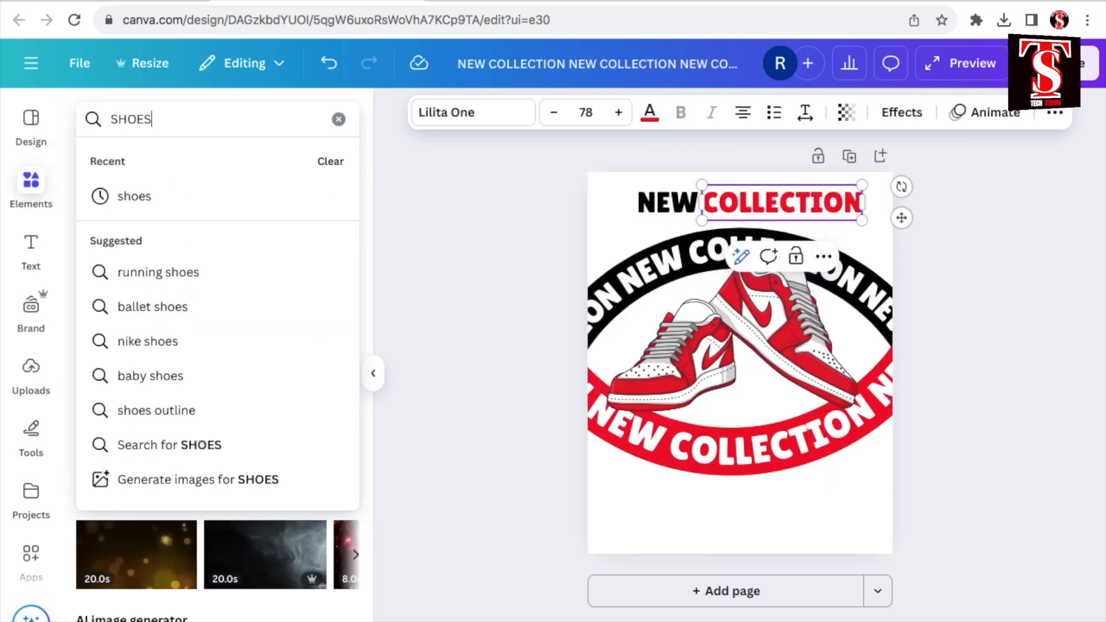
pyautogui.press('Return')
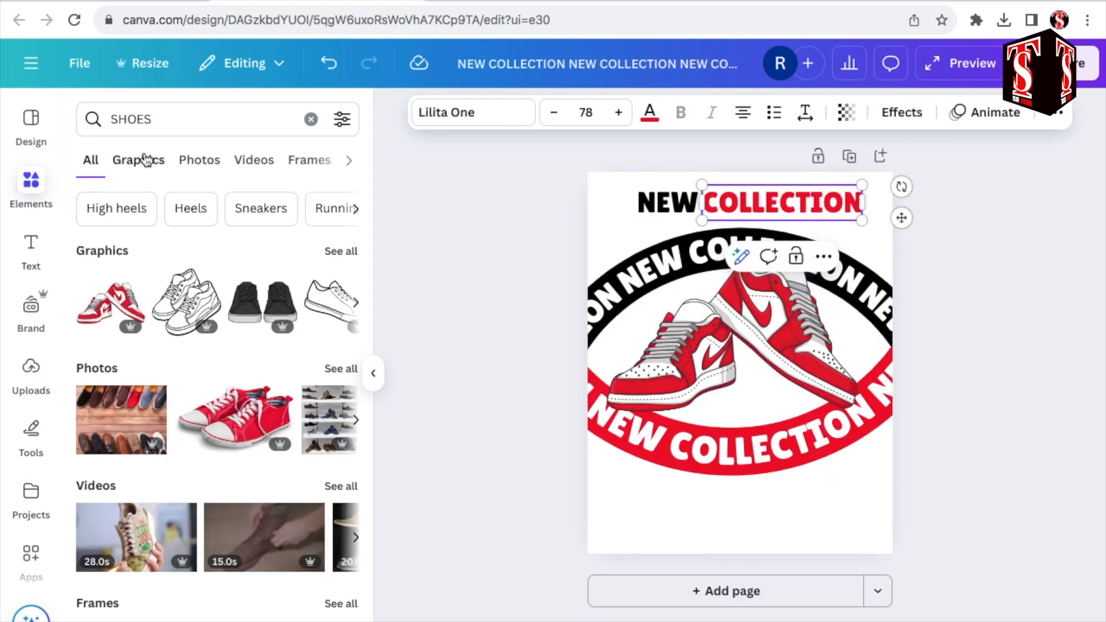
pyautogui.click(146, 161)
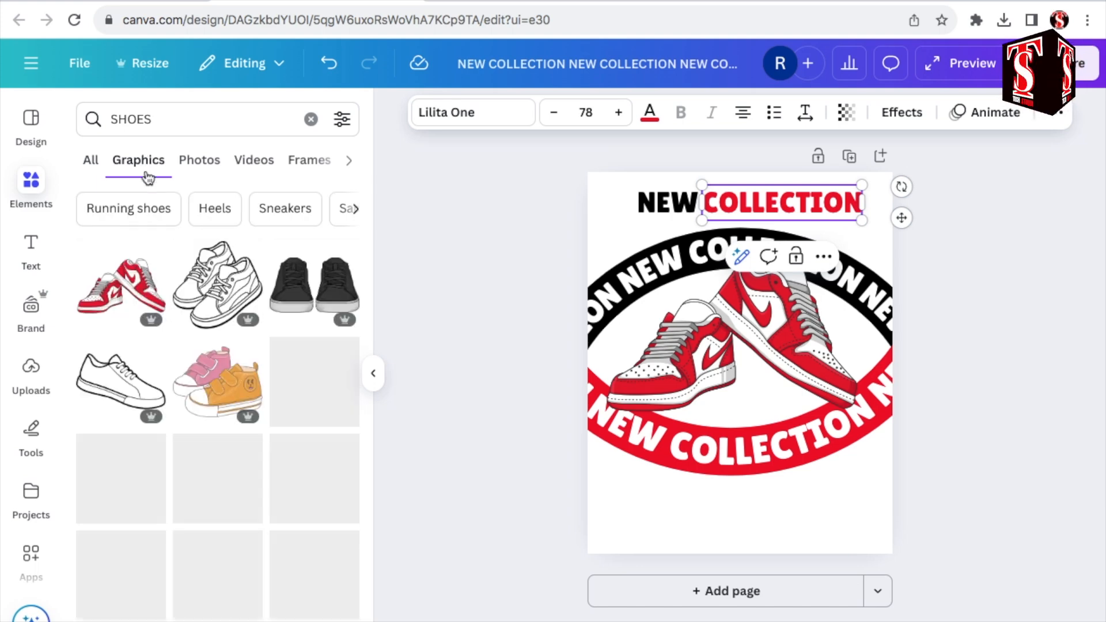
# Step: Add the blue-and-white high-top sneaker graphic, shrink it and place it in the page's lower left corner
pyautogui.scroll(-5, 240, 485)
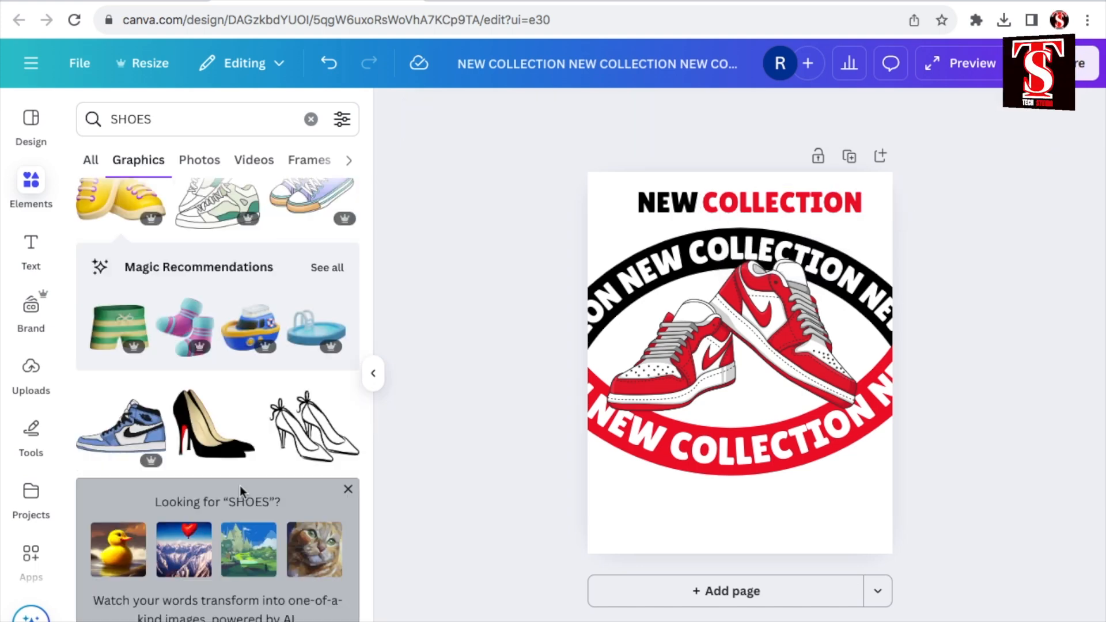
pyautogui.click(121, 432)
pyautogui.moveTo(872, 265); pyautogui.dragTo(717, 380)
pyautogui.moveTo(677, 426); pyautogui.dragTo(656, 526)
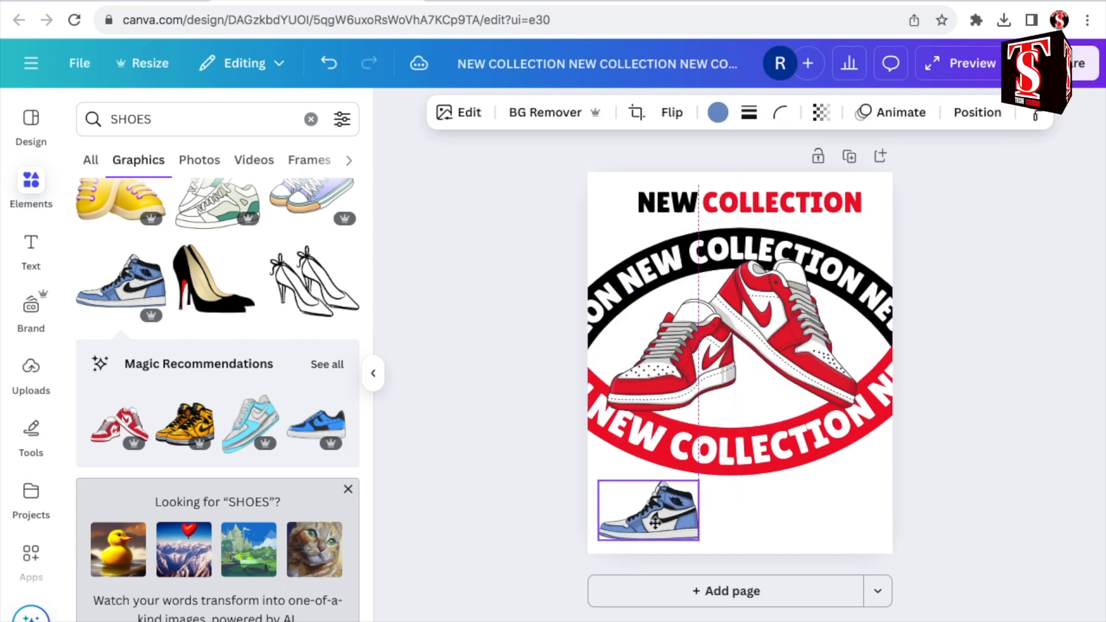
pyautogui.moveTo(656, 526); pyautogui.dragTo(656, 522)
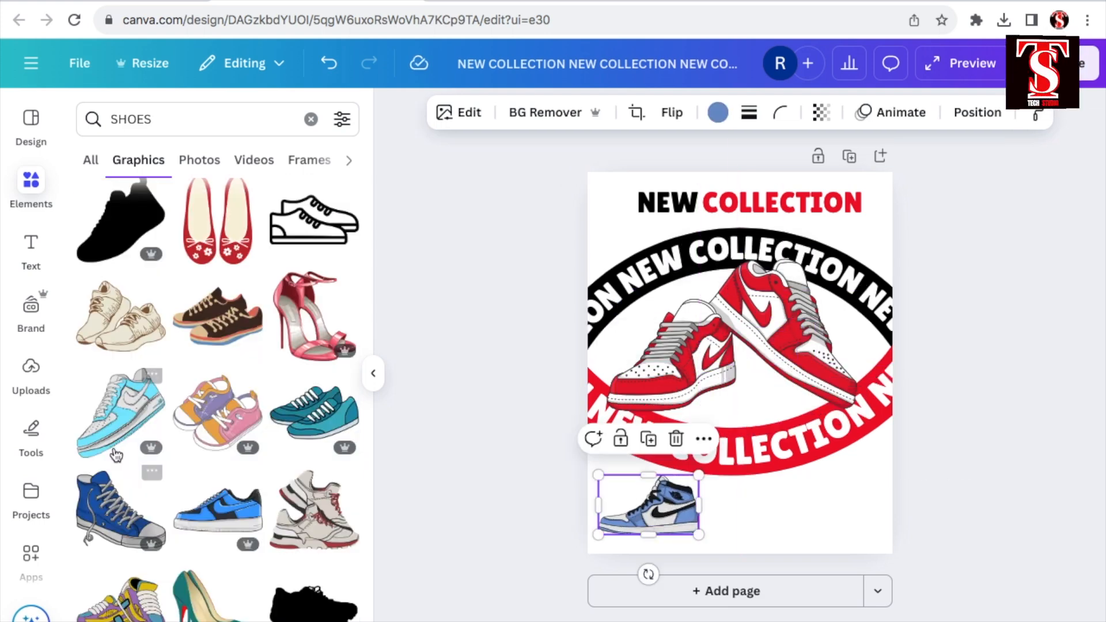
# Step: Add the blue-and-black low-top sneaker graphic in the page's lower right corner, then deselect it and collapse the elements list
pyautogui.click(216, 513)
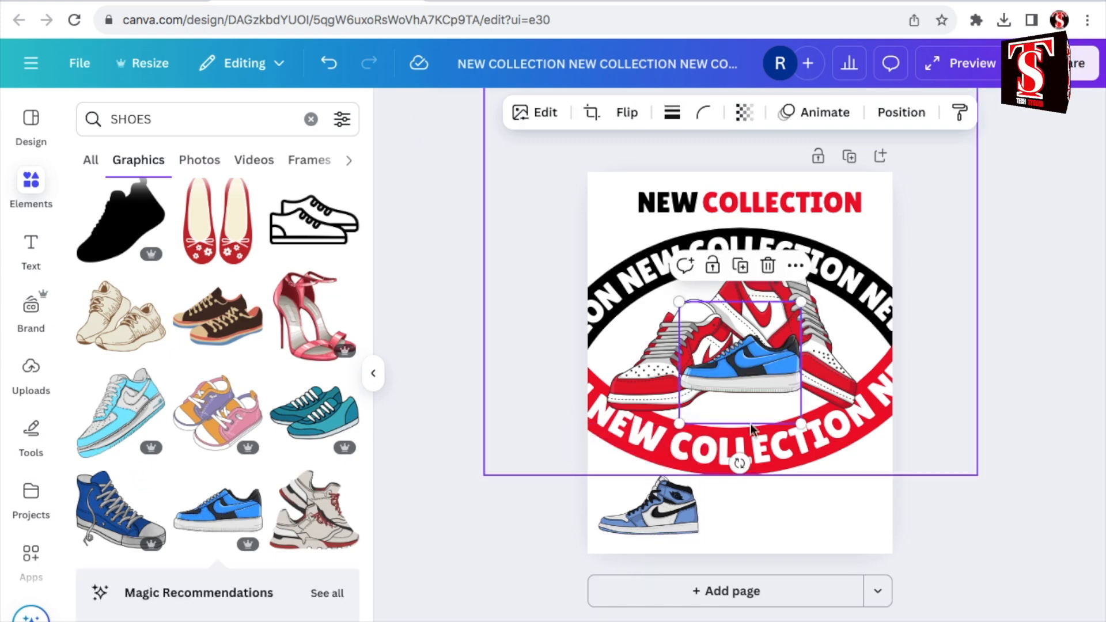
pyautogui.moveTo(756, 363); pyautogui.dragTo(815, 509)
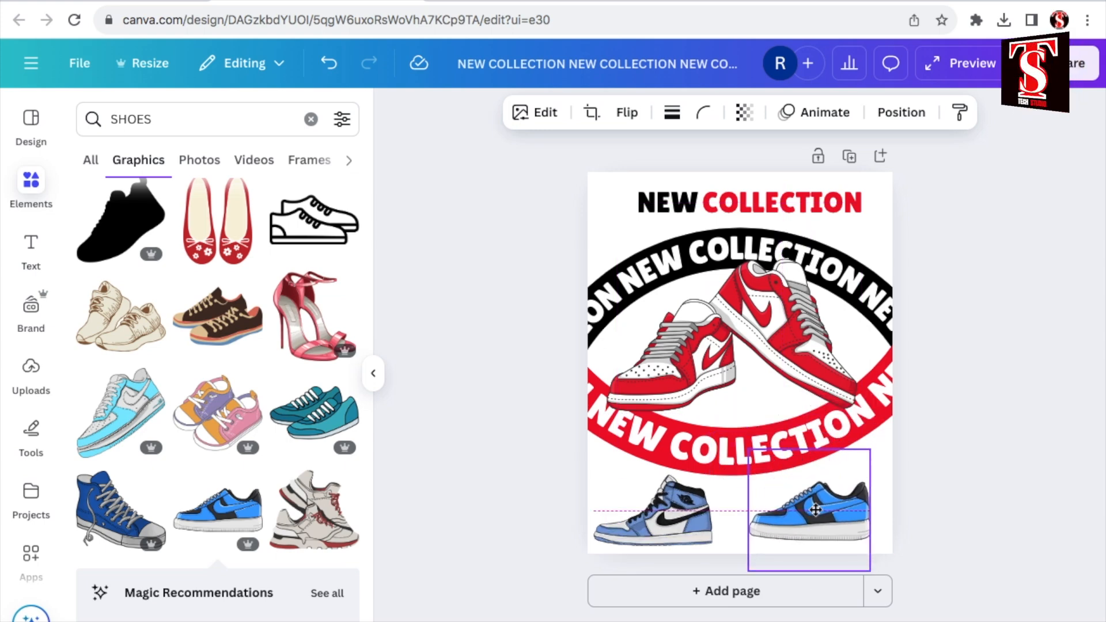
pyautogui.click(987, 428)
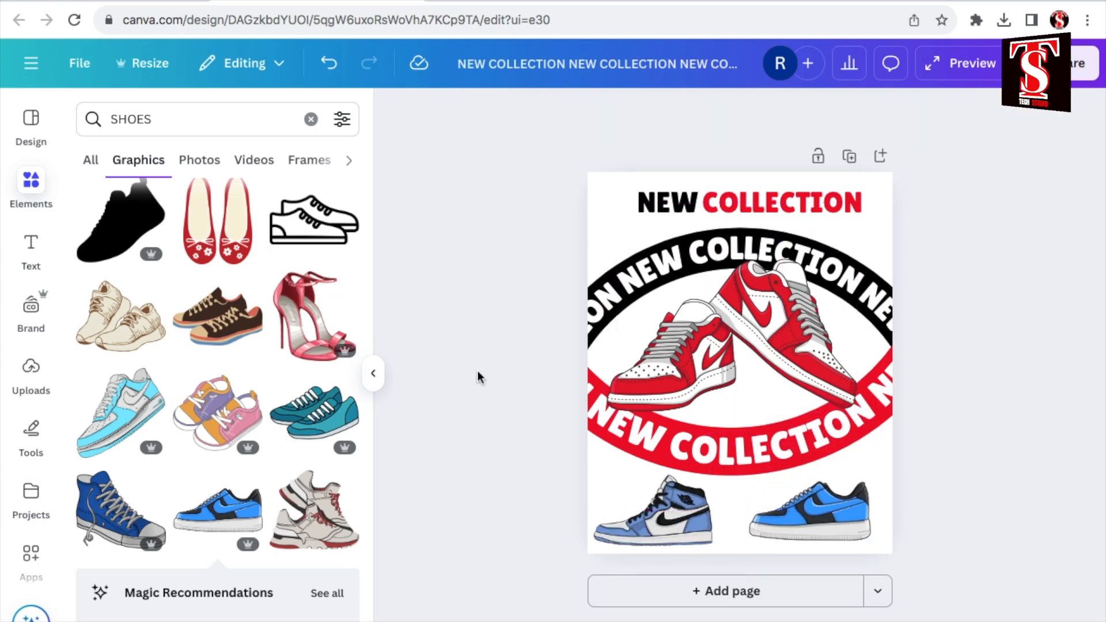
pyautogui.click(373, 374)
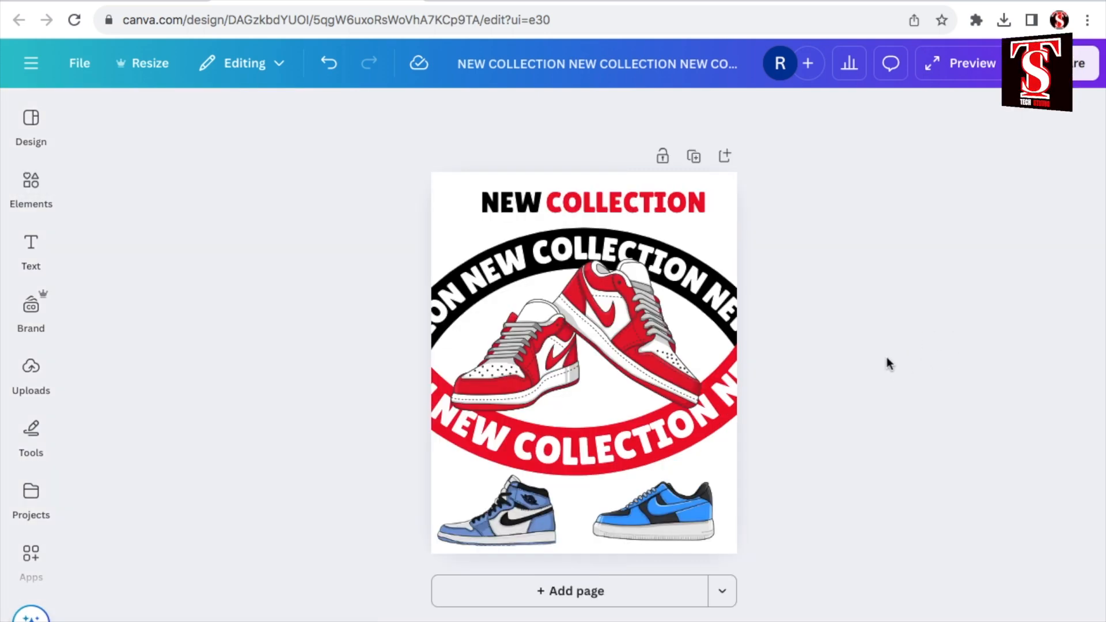